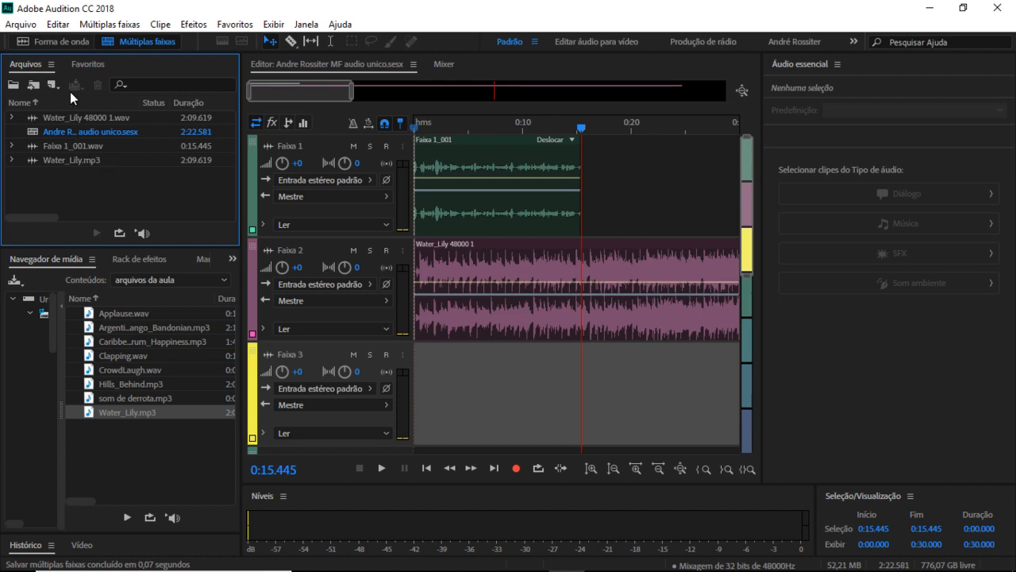
Step: Switch between the Faixa 1_001.wav waveform and the audio unico multitrack session, then show the new-file options
{"action": "left_click", "coordinate": [54, 42]}
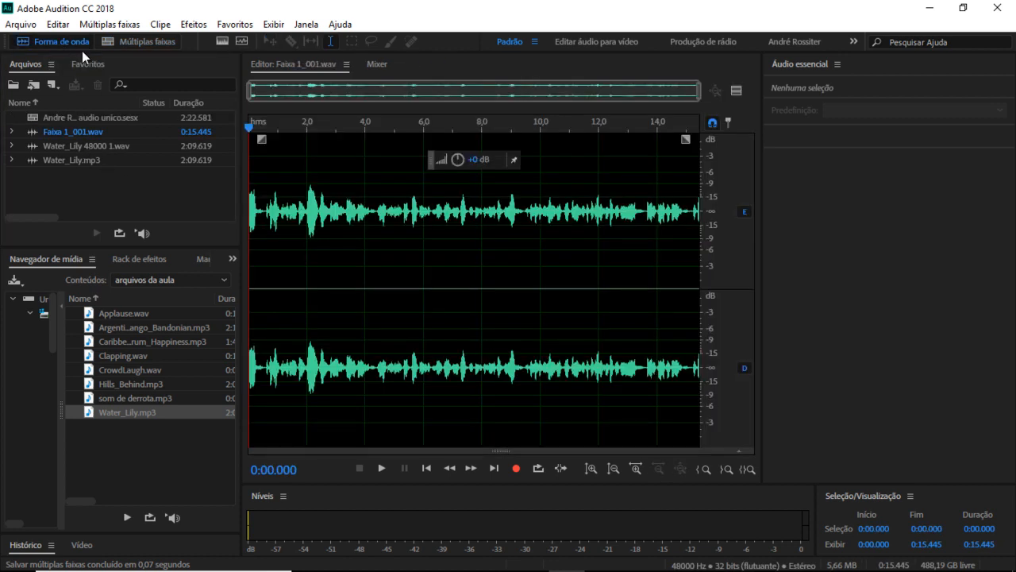
{"action": "double_click", "coordinate": [90, 116]}
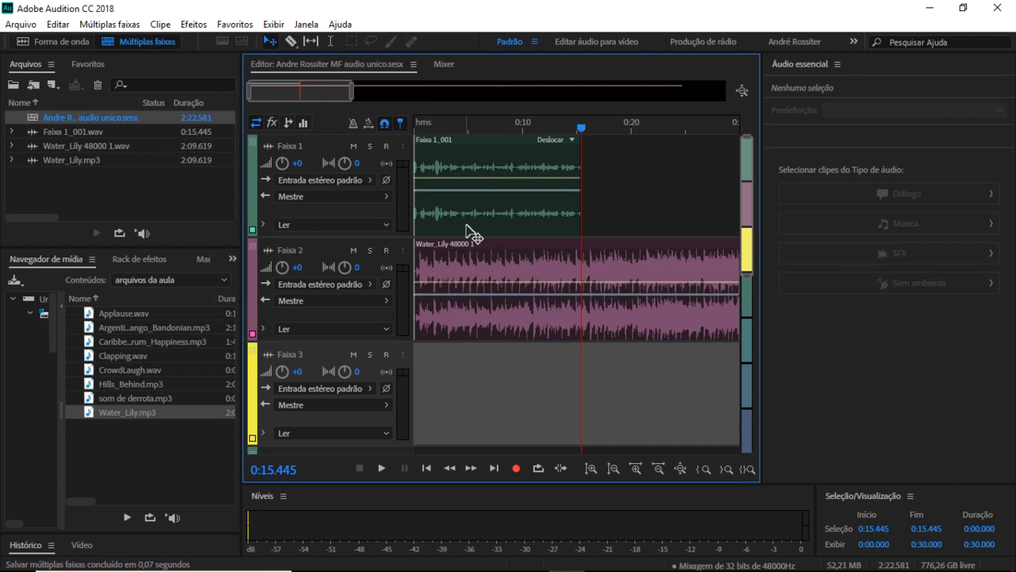
{"action": "double_click", "coordinate": [90, 132]}
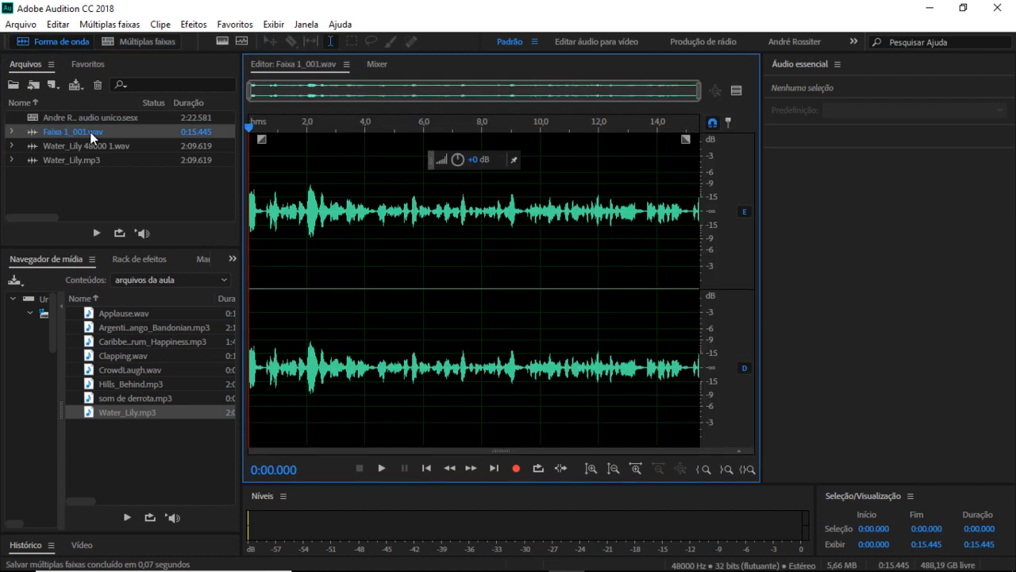
{"action": "left_click", "coordinate": [135, 44]}
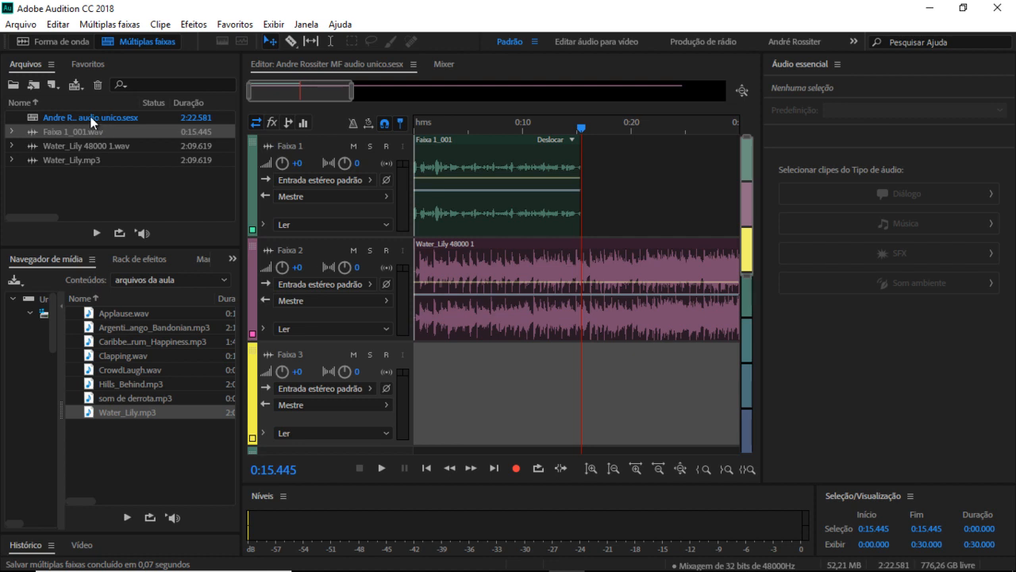
{"action": "left_click", "coordinate": [90, 183]}
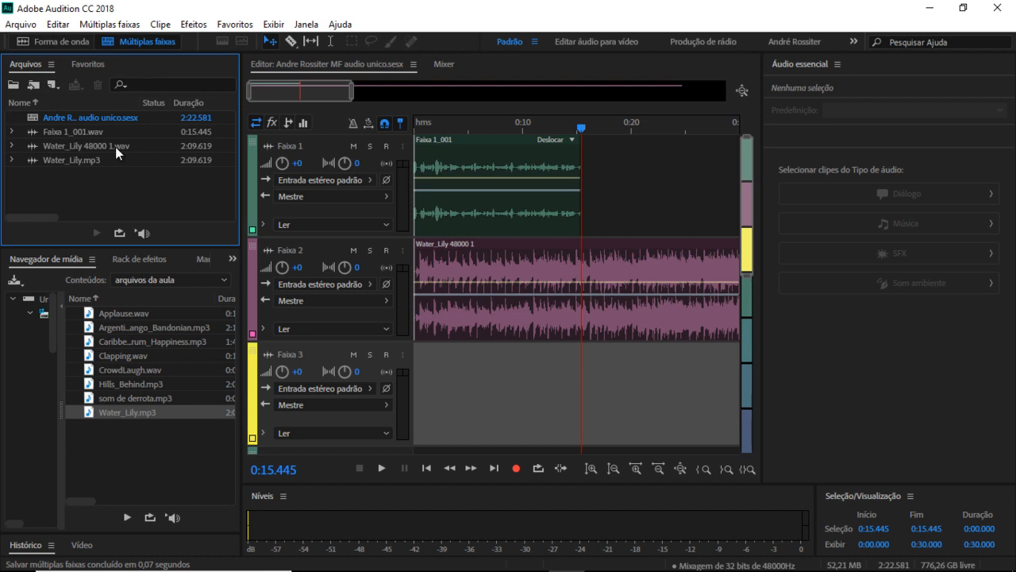
{"action": "left_click", "coordinate": [57, 87]}
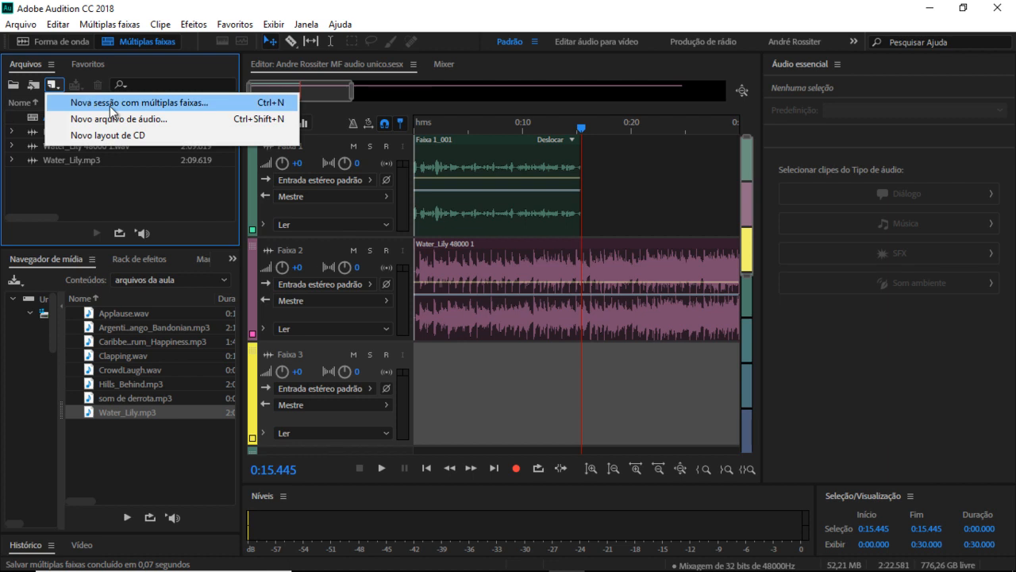
Step: Start a new multitrack session with the OMF session name and choose its destination folder
{"action": "left_click", "coordinate": [23, 22]}
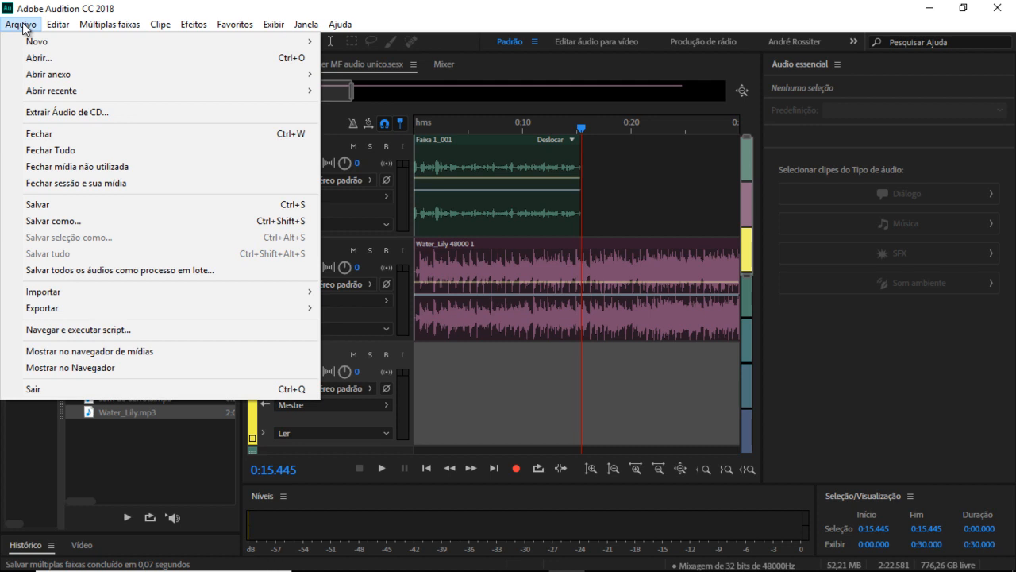
{"action": "mouse_move", "coordinate": [56, 46]}
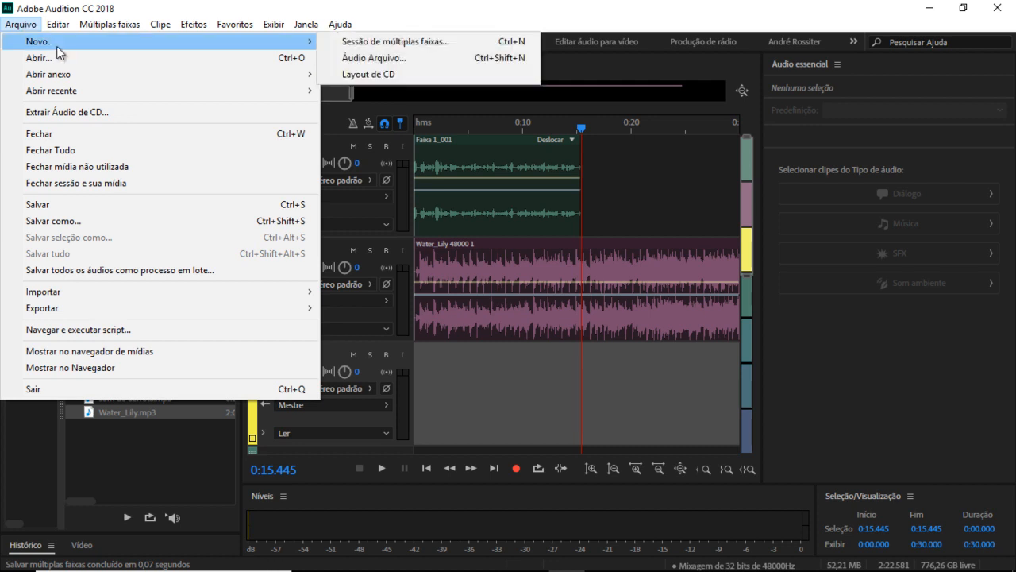
{"action": "left_click", "coordinate": [379, 46]}
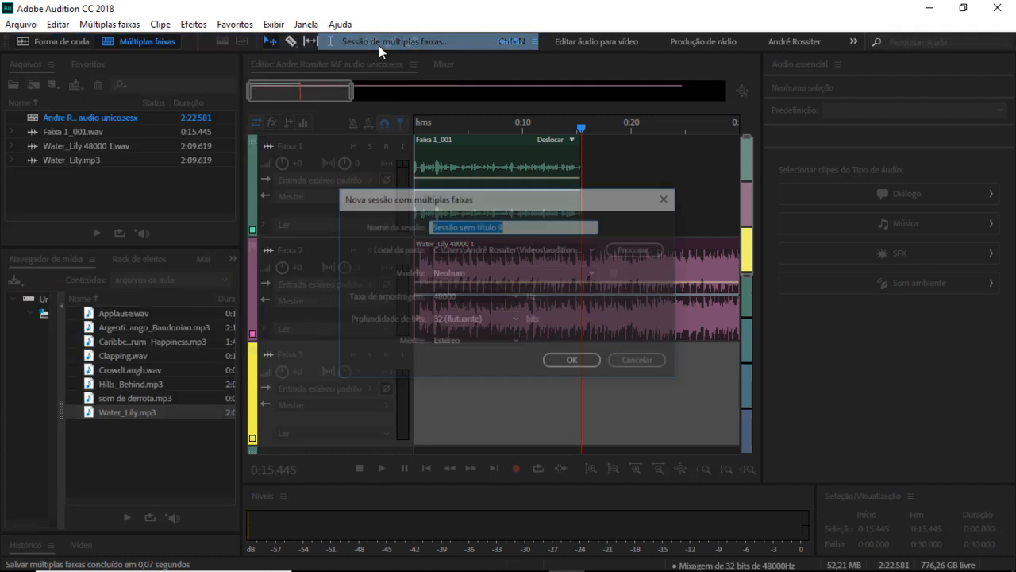
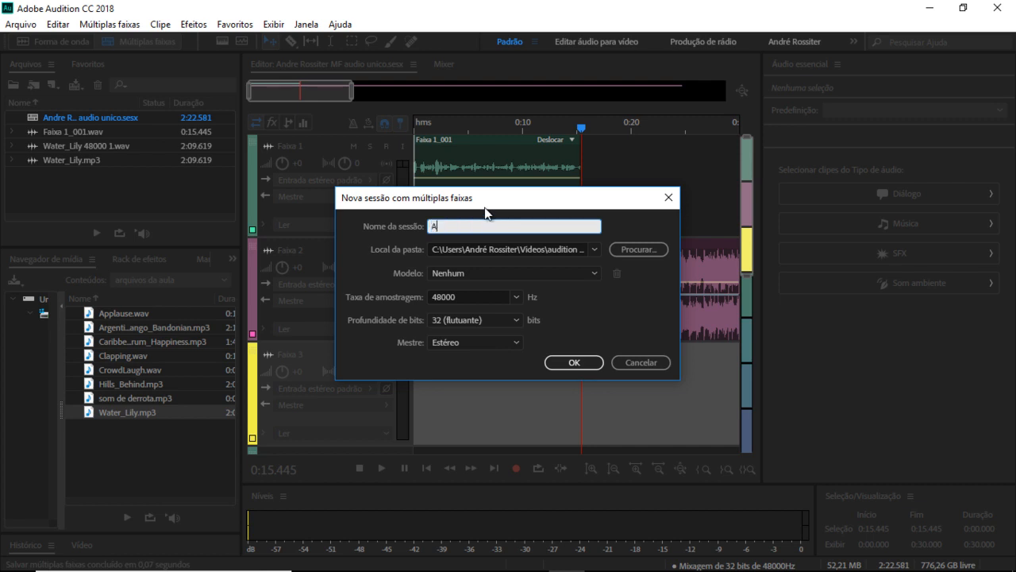
{"action": "left_click", "coordinate": [639, 250]}
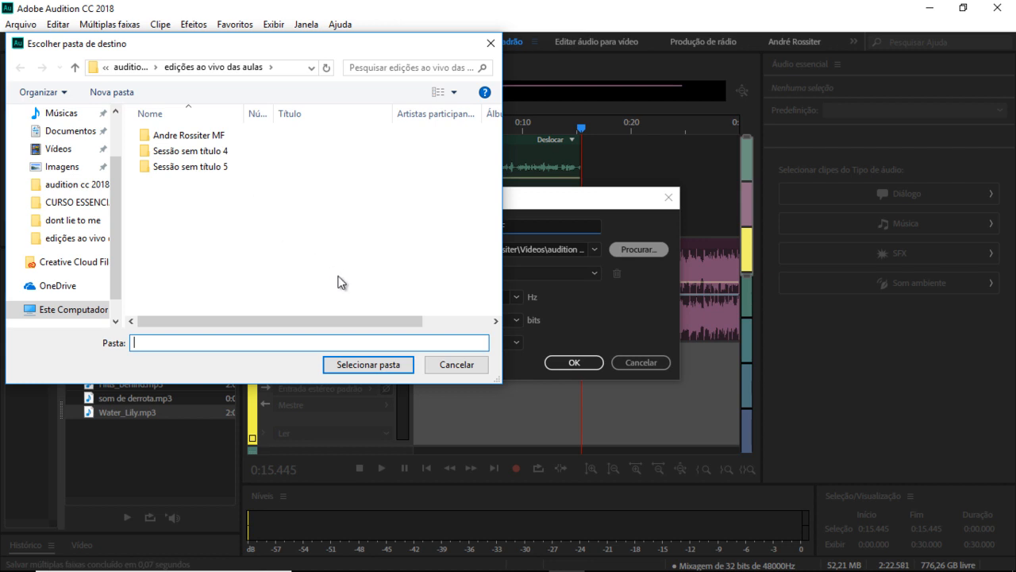
{"action": "left_click", "coordinate": [364, 363]}
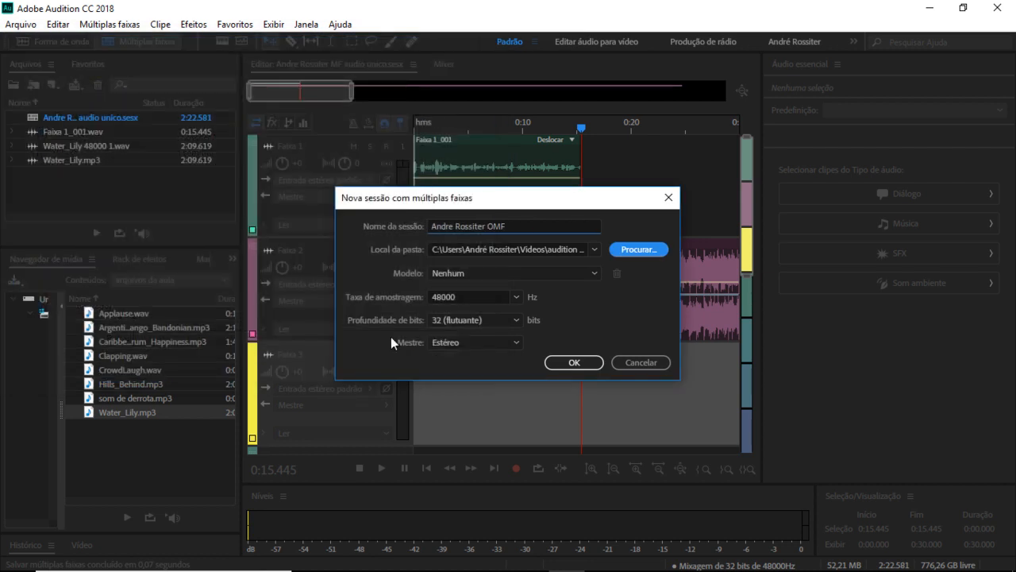
Step: Create the session with template None, 48000 Hz, 32-bit float and a Stereo master
{"action": "left_click", "coordinate": [592, 274]}
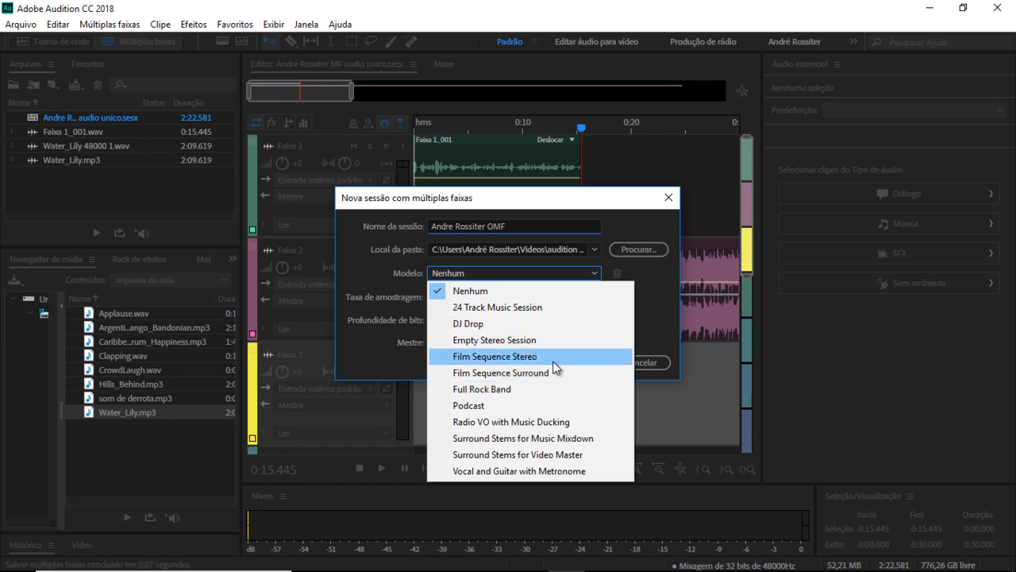
{"action": "left_click", "coordinate": [661, 307]}
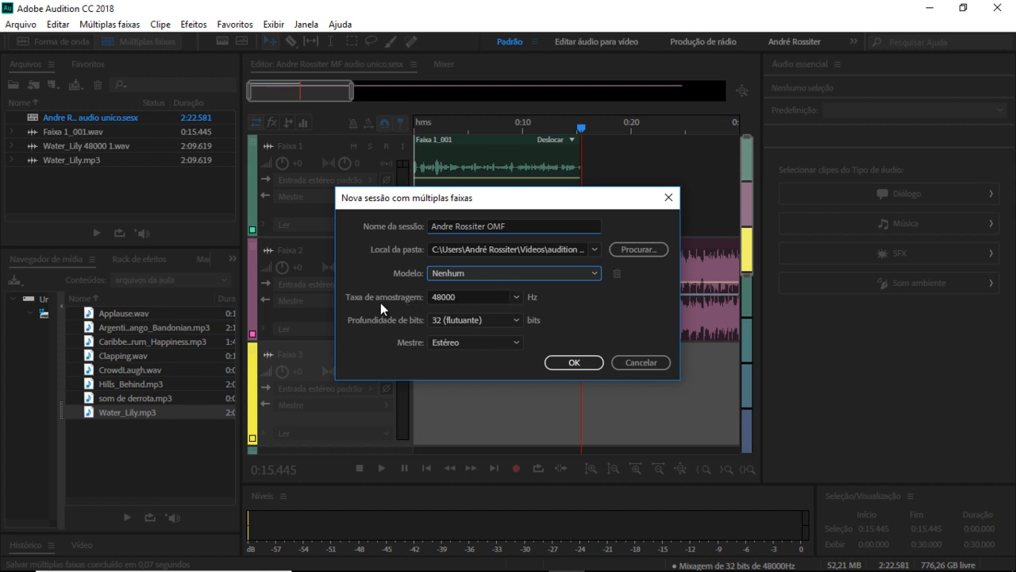
{"action": "left_click", "coordinate": [516, 297]}
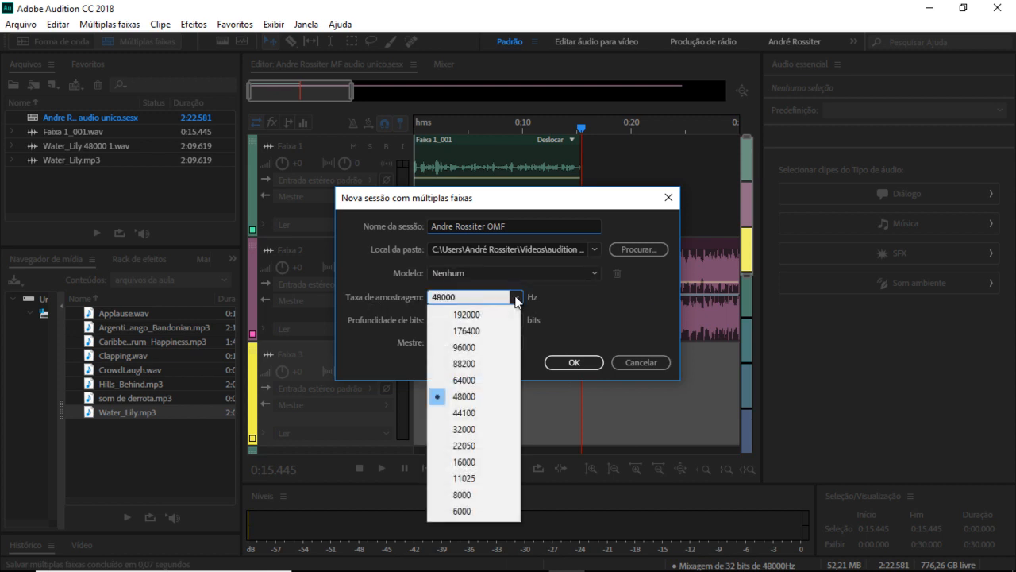
{"action": "left_click", "coordinate": [566, 297]}
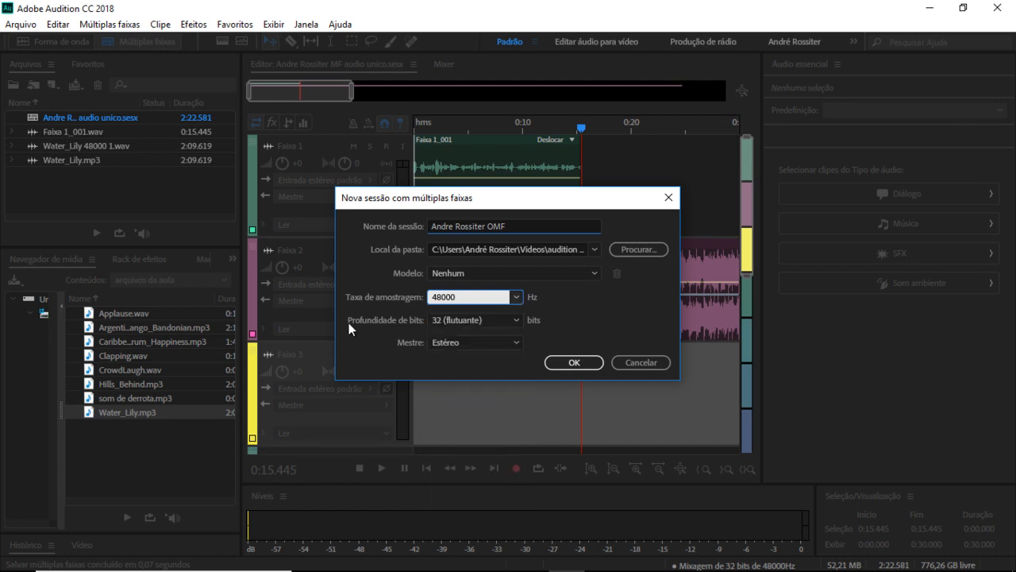
{"action": "left_click", "coordinate": [517, 317]}
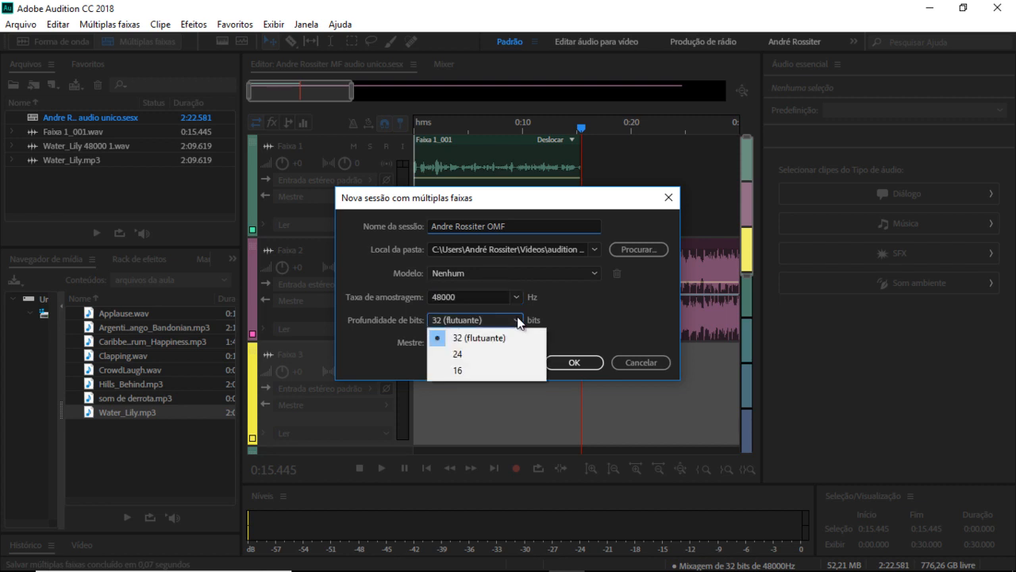
{"action": "left_click", "coordinate": [549, 310]}
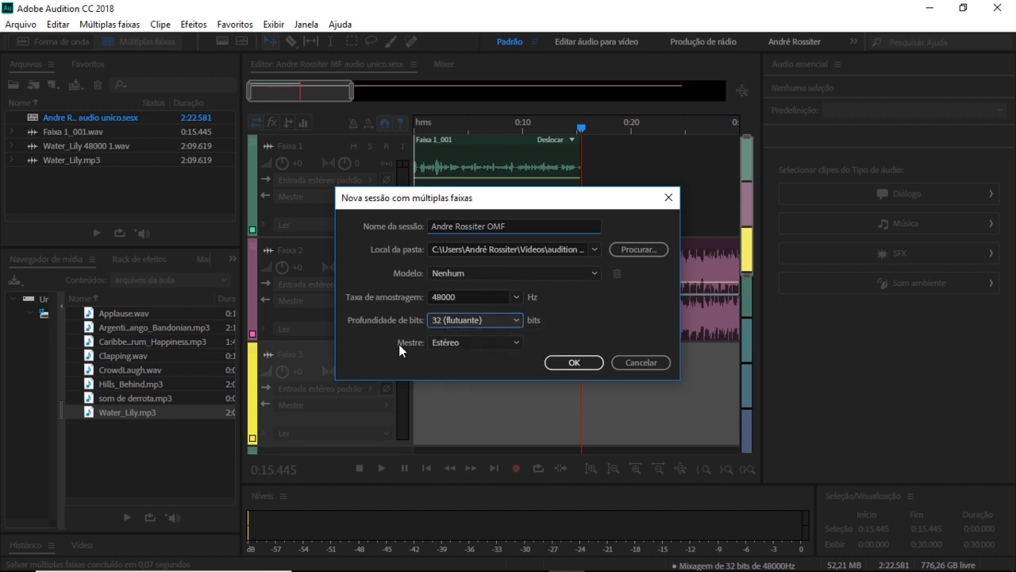
{"action": "left_click", "coordinate": [520, 340]}
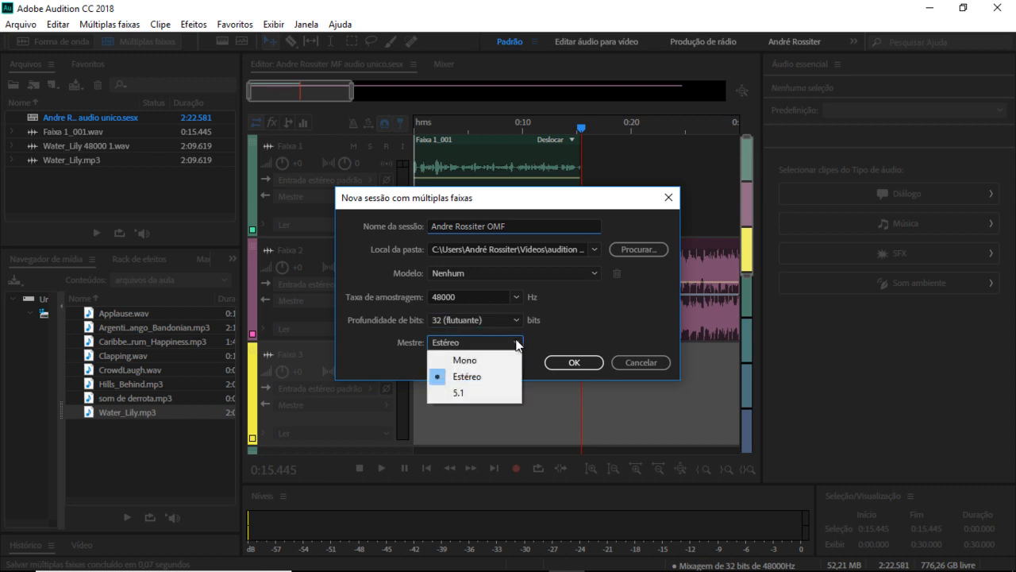
{"action": "left_click", "coordinate": [518, 344]}
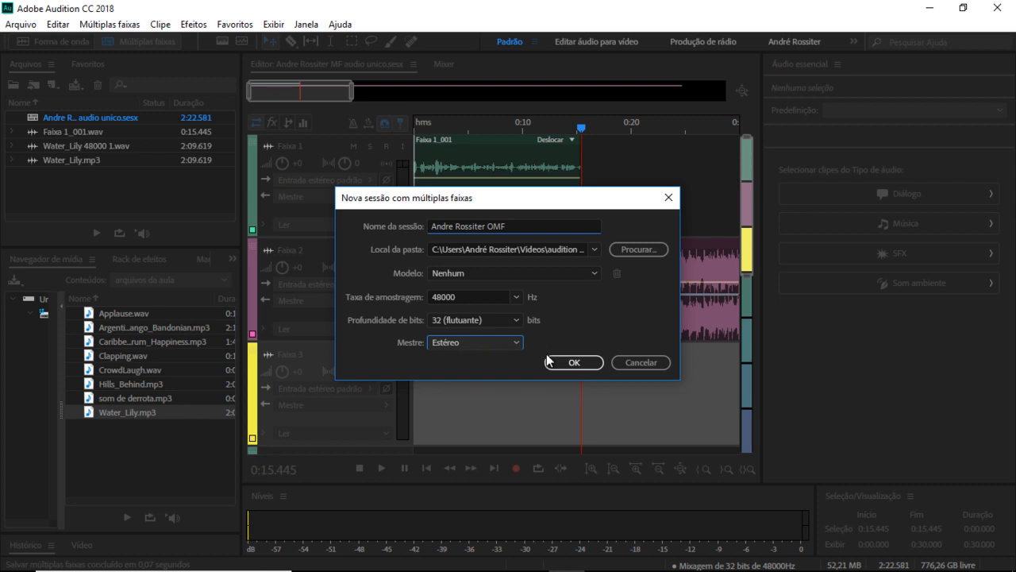
{"action": "left_click", "coordinate": [577, 363]}
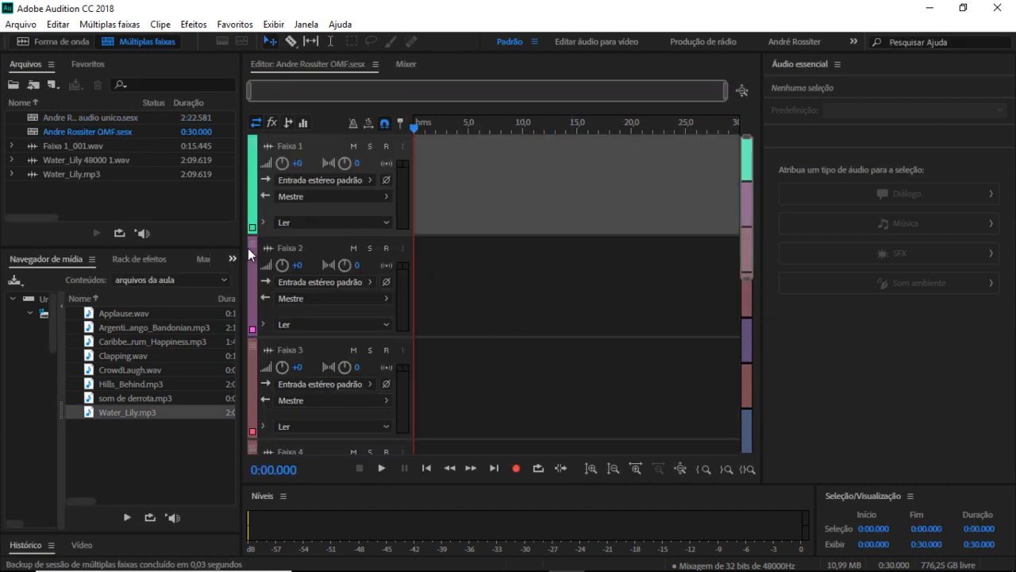
Step: Toggle views and reopen the audio unico multitrack session
{"action": "left_click", "coordinate": [62, 41]}
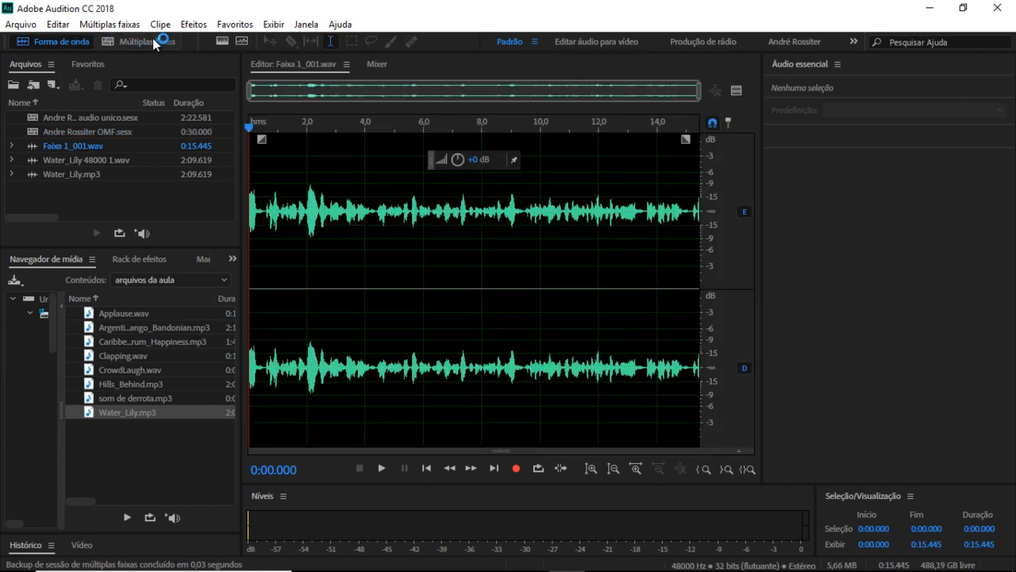
{"action": "left_click", "coordinate": [157, 41]}
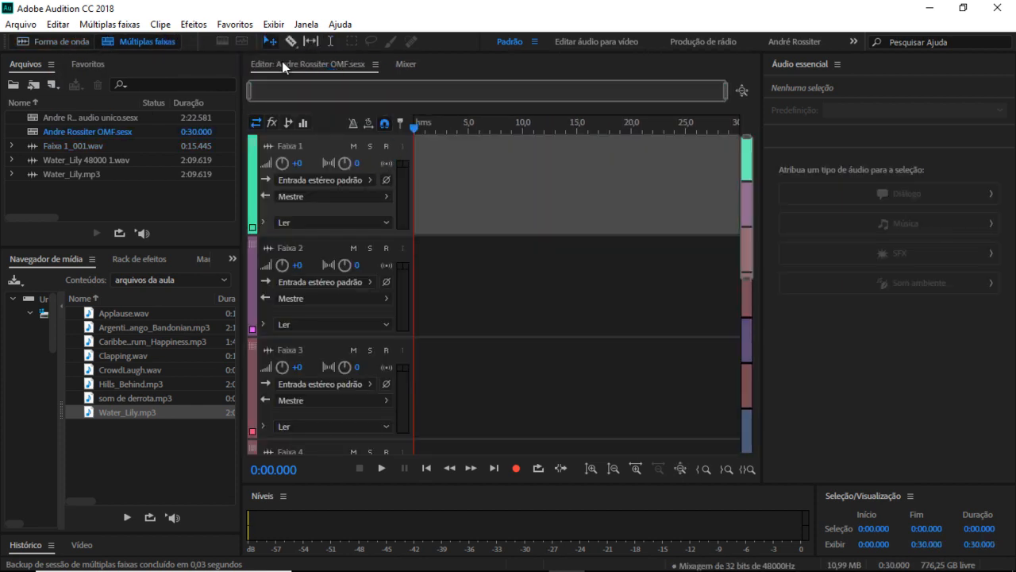
{"action": "double_click", "coordinate": [102, 119]}
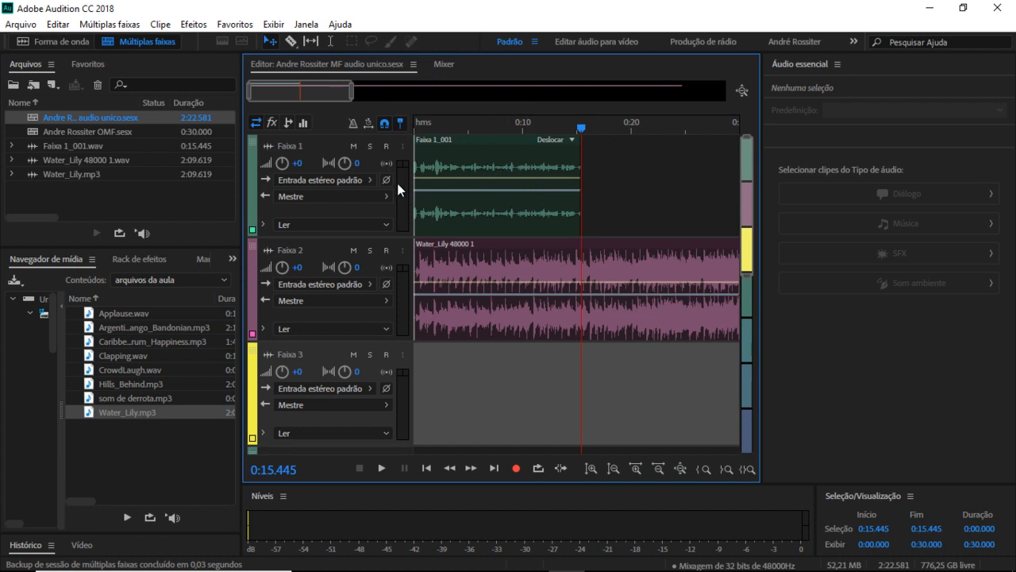
Step: Select the three audio files and the audio unico session together in the Files panel
{"action": "left_click", "coordinate": [102, 145]}
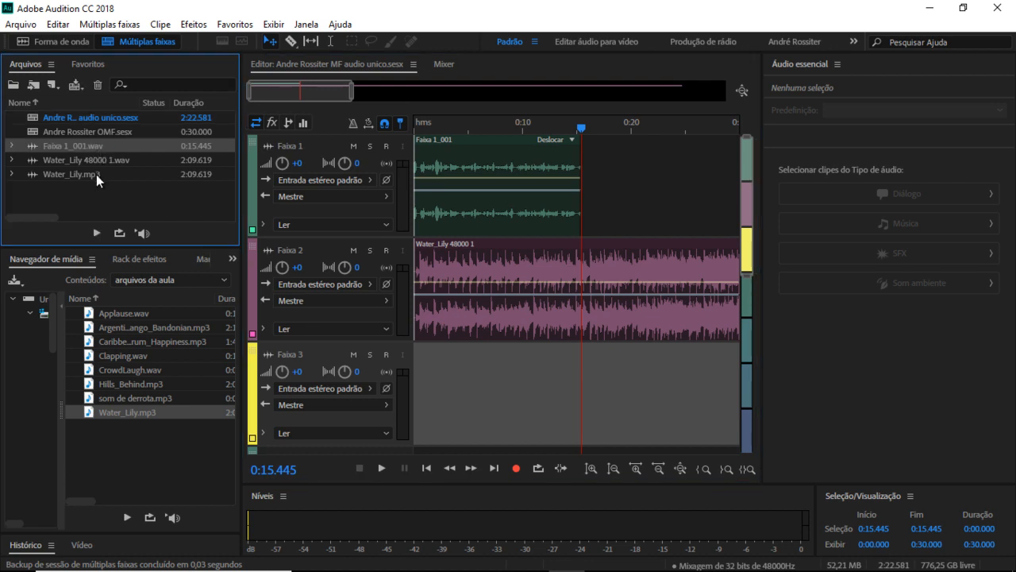
{"action": "left_click", "coordinate": [96, 174], "text": "shift"}
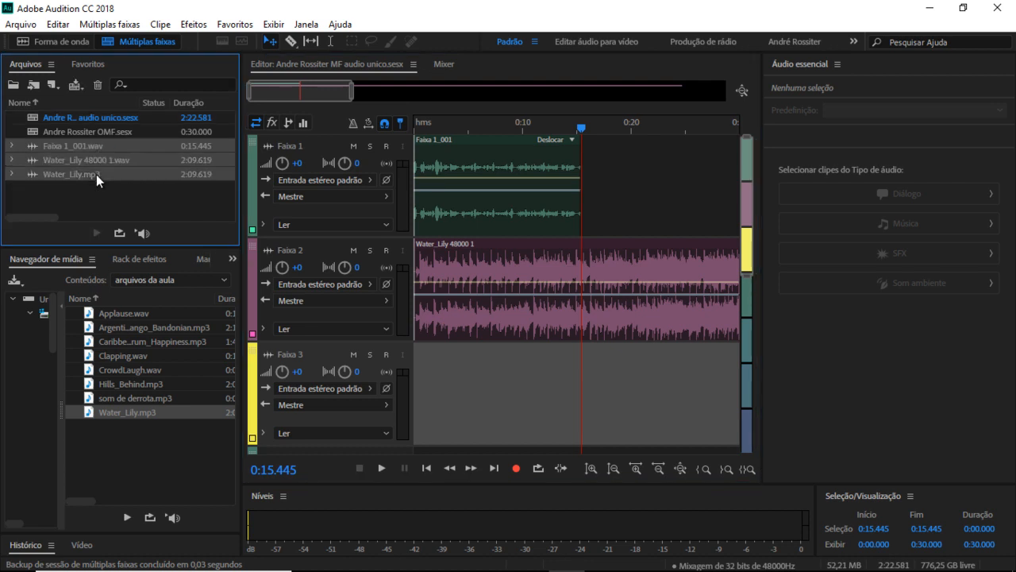
{"action": "left_click", "coordinate": [114, 117], "text": "ctrl"}
Step: Close the selected session and files, then make a brief test recording and stop it
{"action": "key", "text": "Delete"}
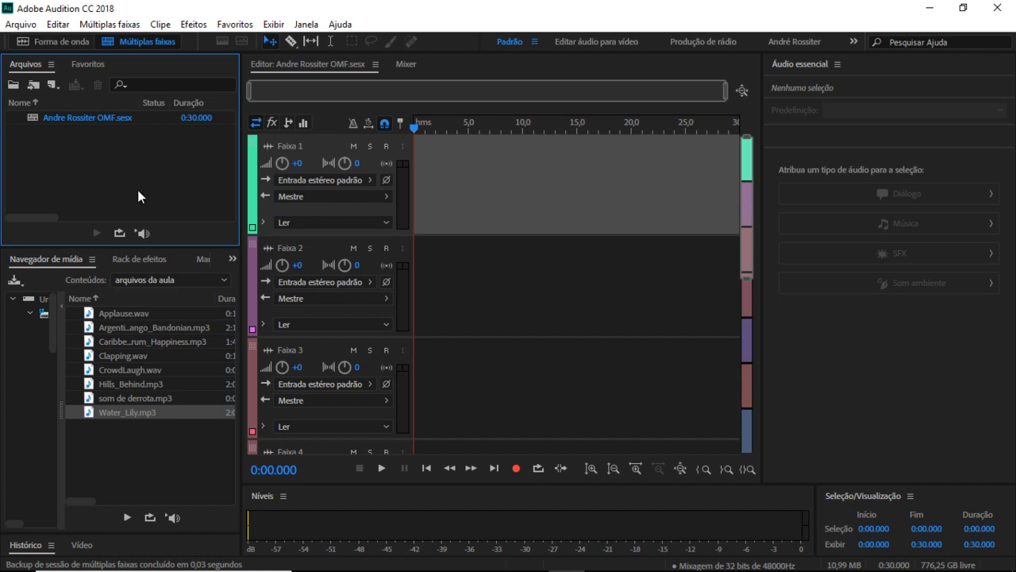
{"action": "left_click", "coordinate": [517, 470]}
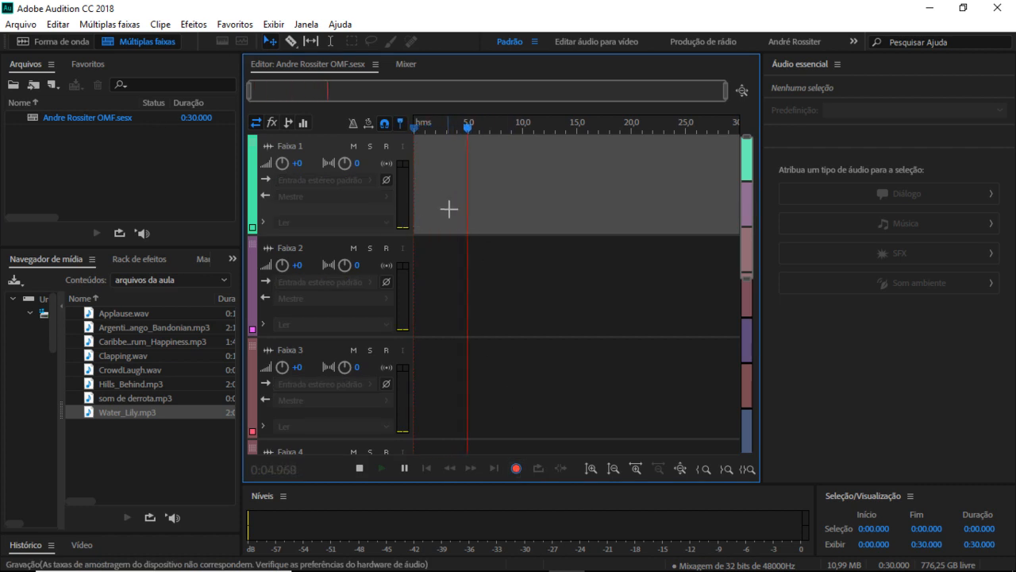
{"action": "left_click", "coordinate": [359, 468]}
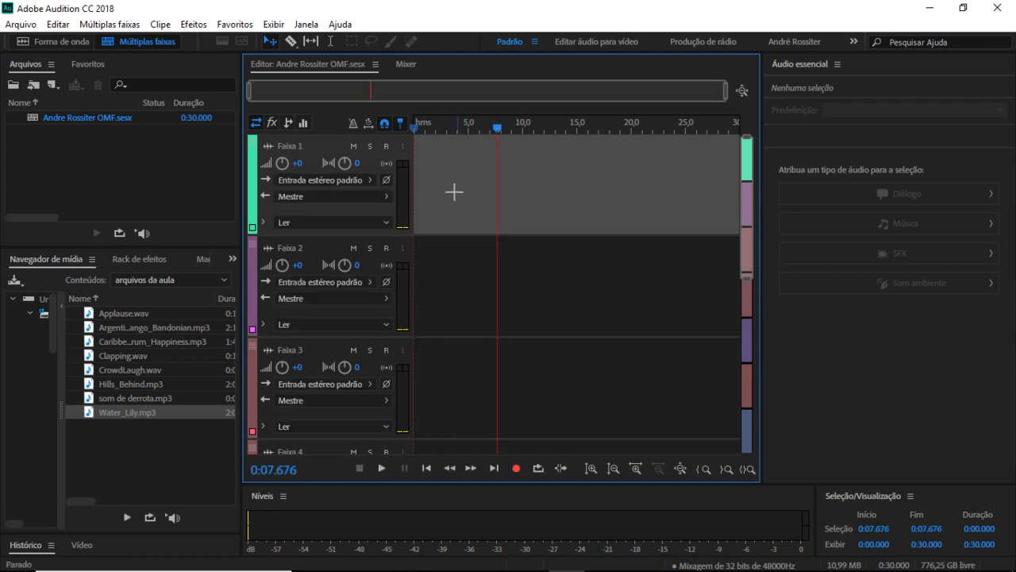
Step: Rename the first track to Narrativa and arm it for recording
{"action": "double_click", "coordinate": [302, 146]}
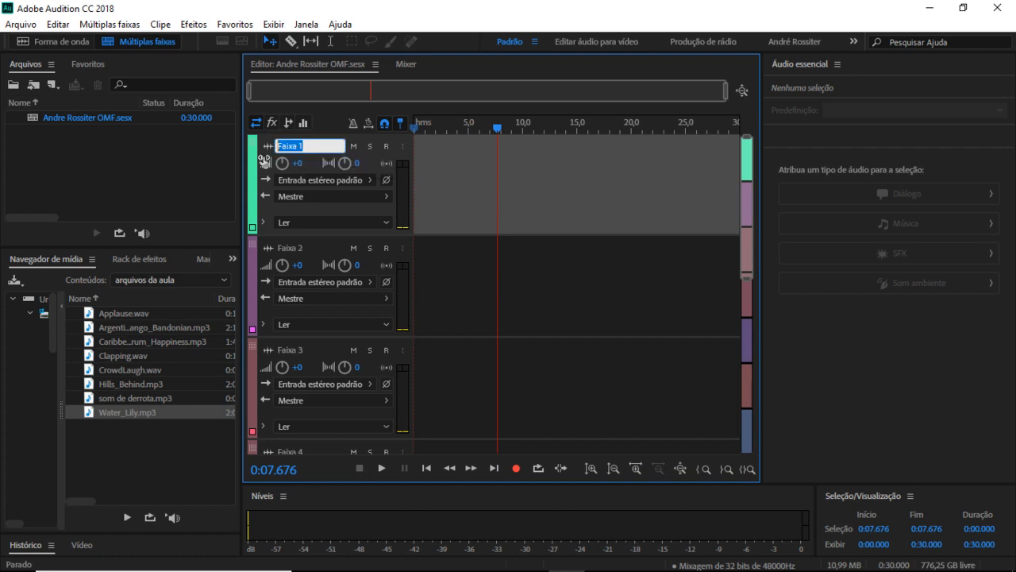
{"action": "type", "text": "Narrativa"}
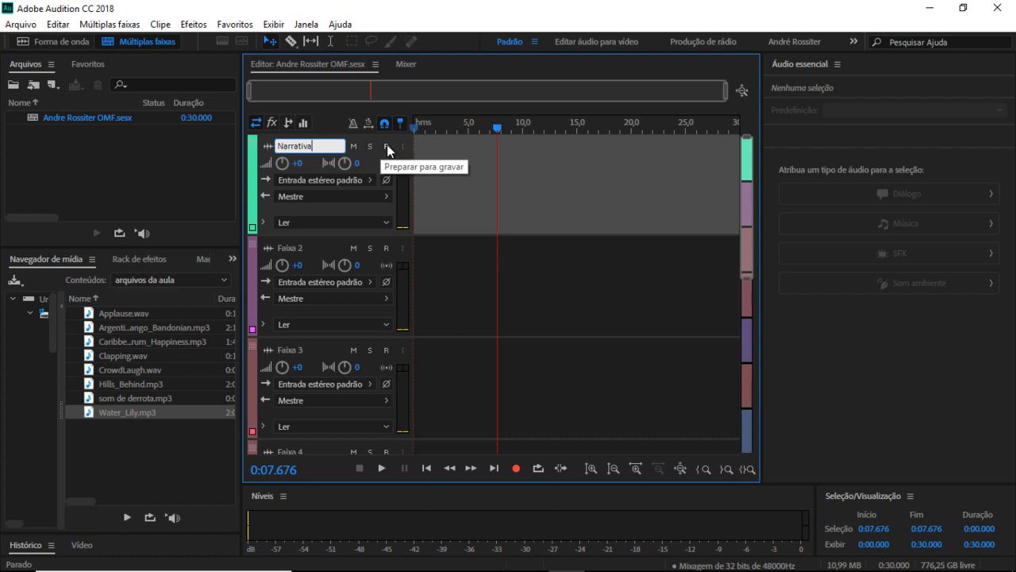
{"action": "left_click", "coordinate": [387, 145]}
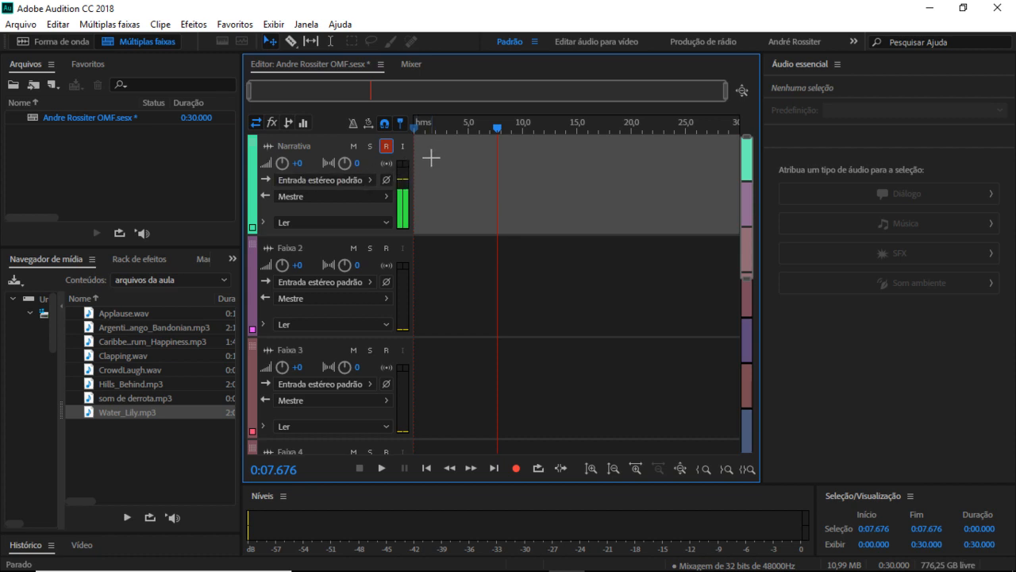
Step: Record a 20.928-second Narrativa_001 narration clip starting from the beginning of the session
{"action": "left_click_drag", "start_coordinate": [496, 129], "coordinate": [466, 131]}
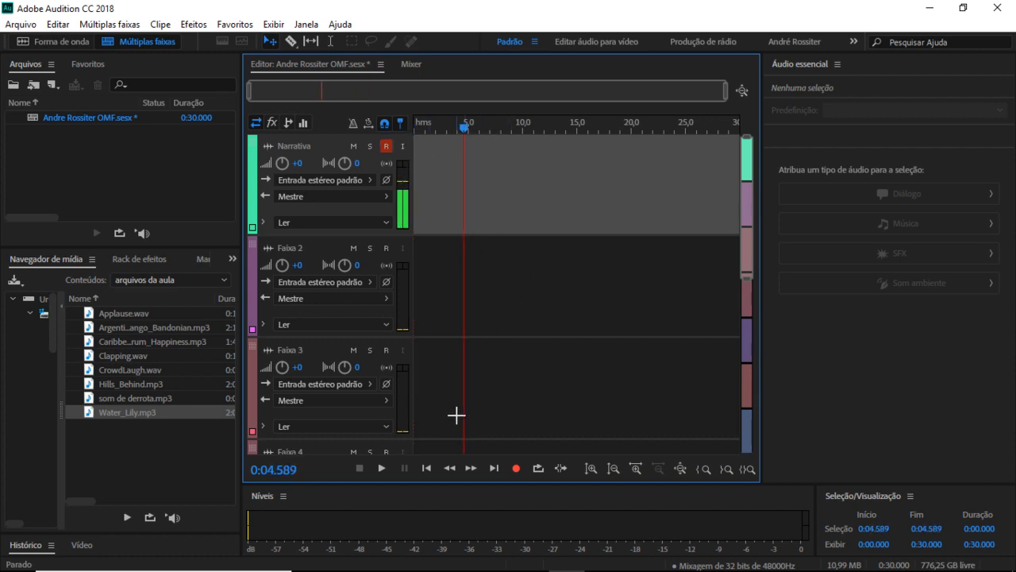
{"action": "left_click", "coordinate": [426, 468]}
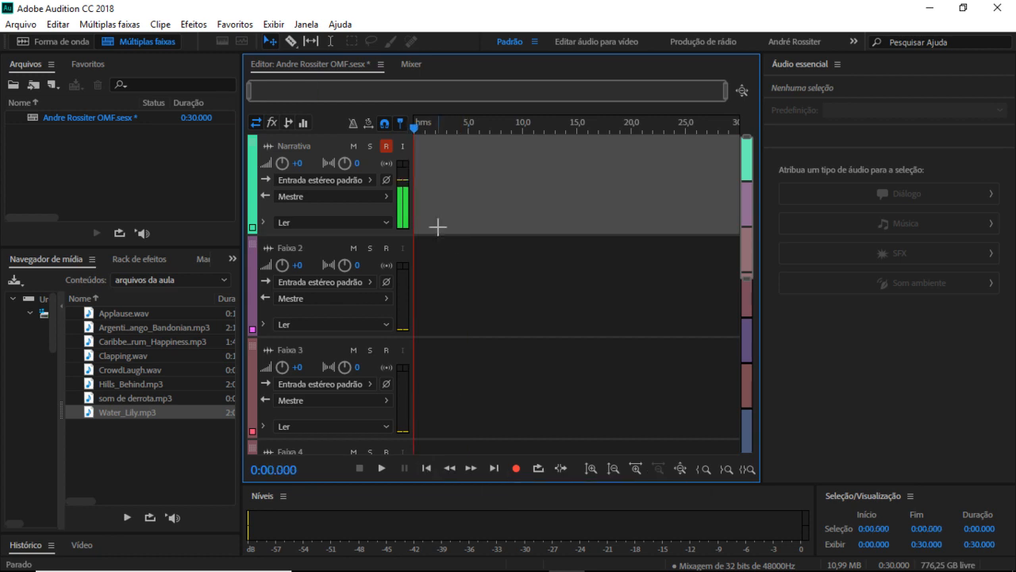
{"action": "left_click", "coordinate": [517, 468]}
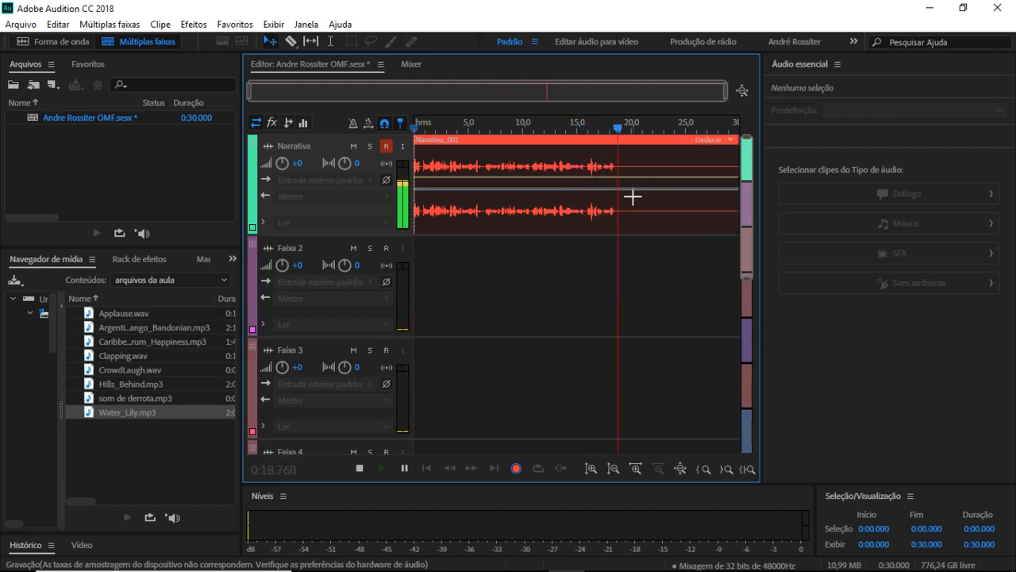
{"action": "left_click", "coordinate": [403, 467]}
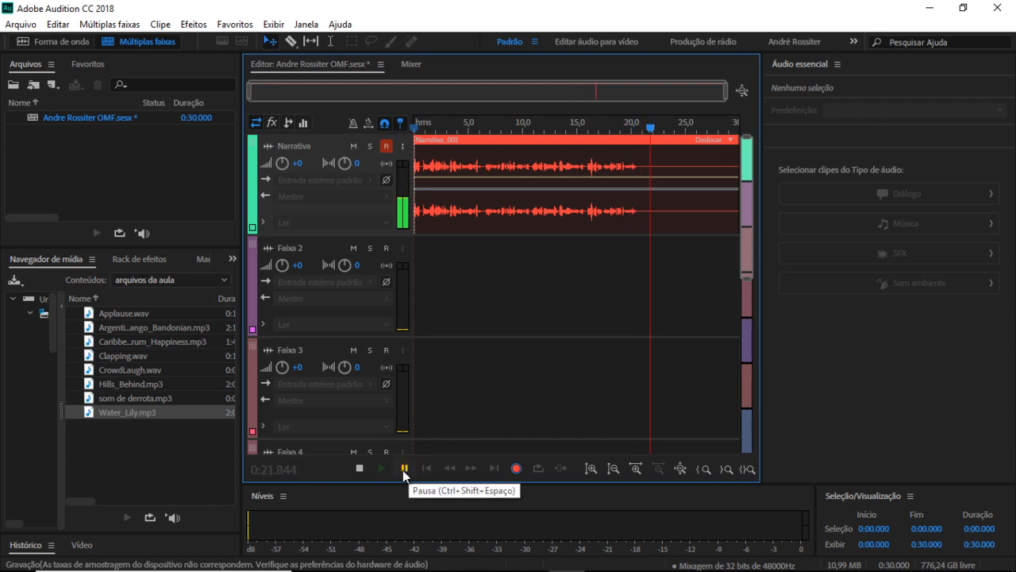
{"action": "left_click", "coordinate": [360, 469]}
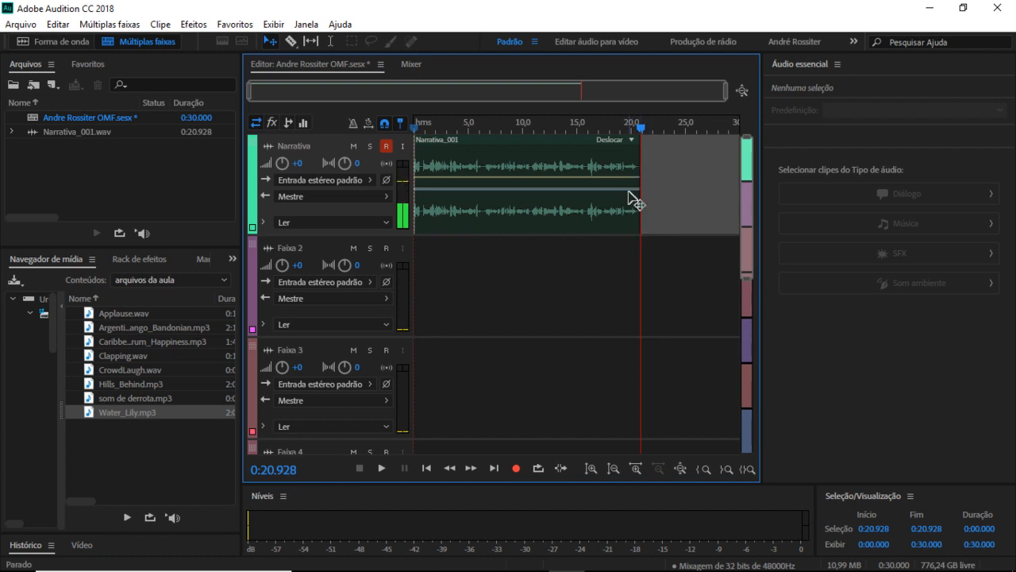
Step: Disarm the Narrativa track and drop Water_Lily.mp3 from the Media Browser onto the second track
{"action": "left_click", "coordinate": [388, 147]}
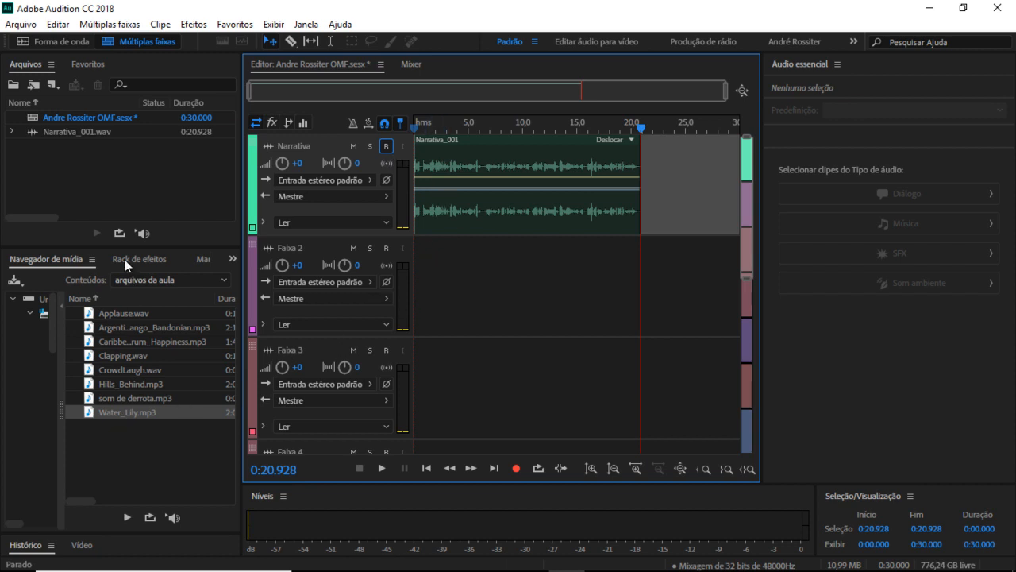
{"action": "left_click_drag", "start_coordinate": [123, 412], "coordinate": [409, 293]}
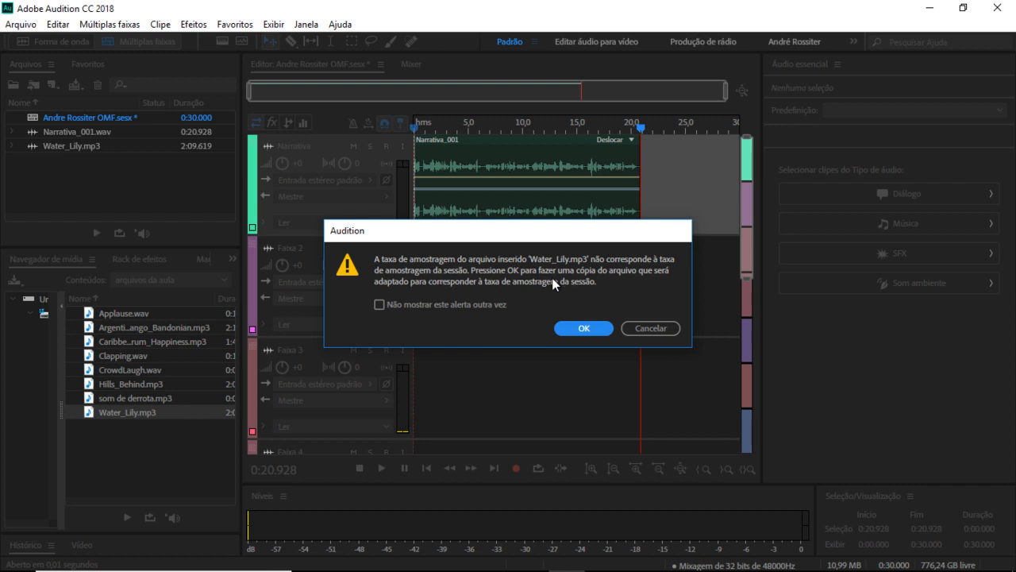
Step: Accept the 48000 Hz copy of Water_Lily and rename the second track to som de fundo
{"action": "left_click", "coordinate": [585, 329]}
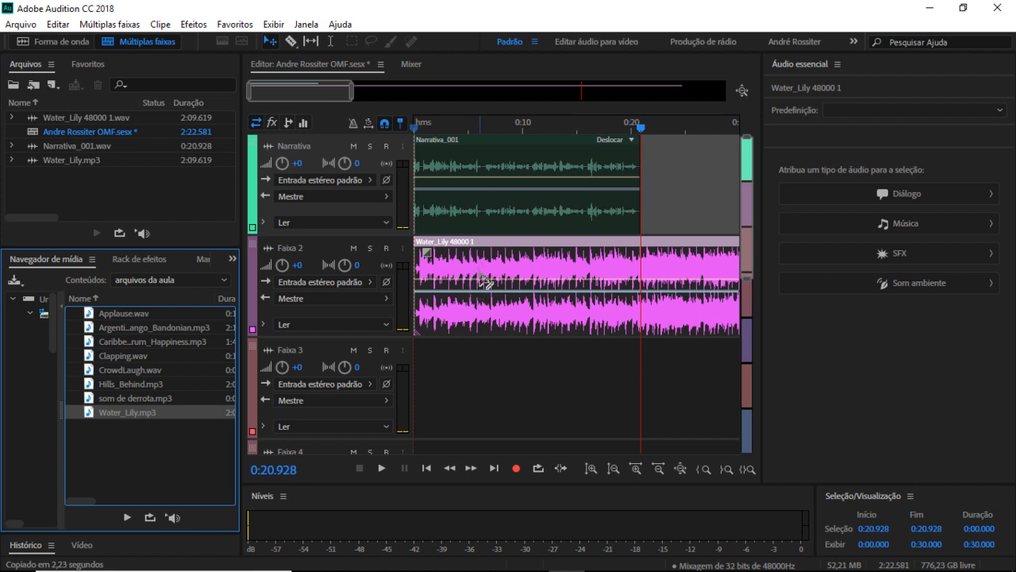
{"action": "left_click", "coordinate": [289, 250]}
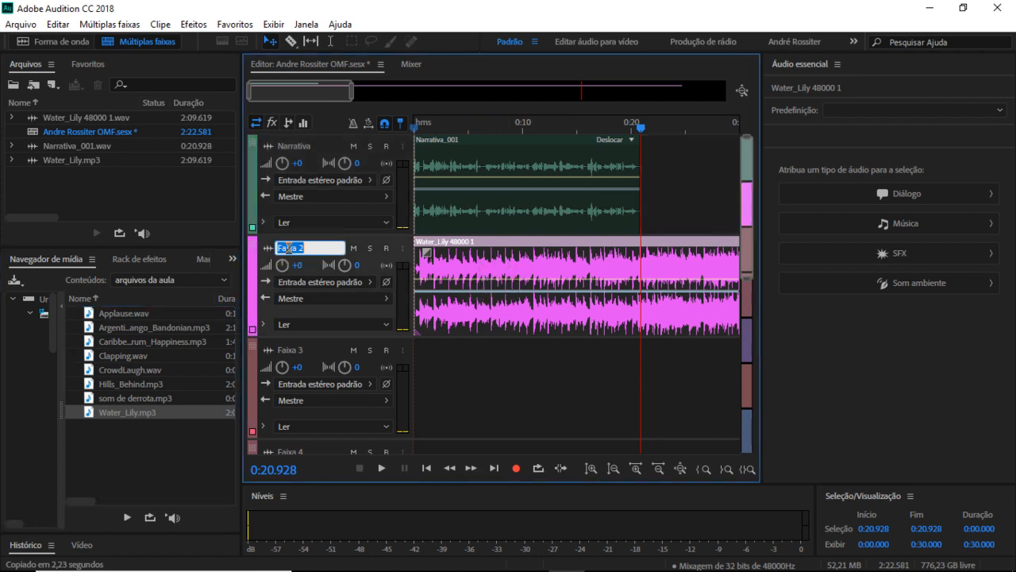
{"action": "type", "text": "so"}
{"action": "key", "text": "Return"}
{"action": "left_click", "coordinate": [23, 25]}
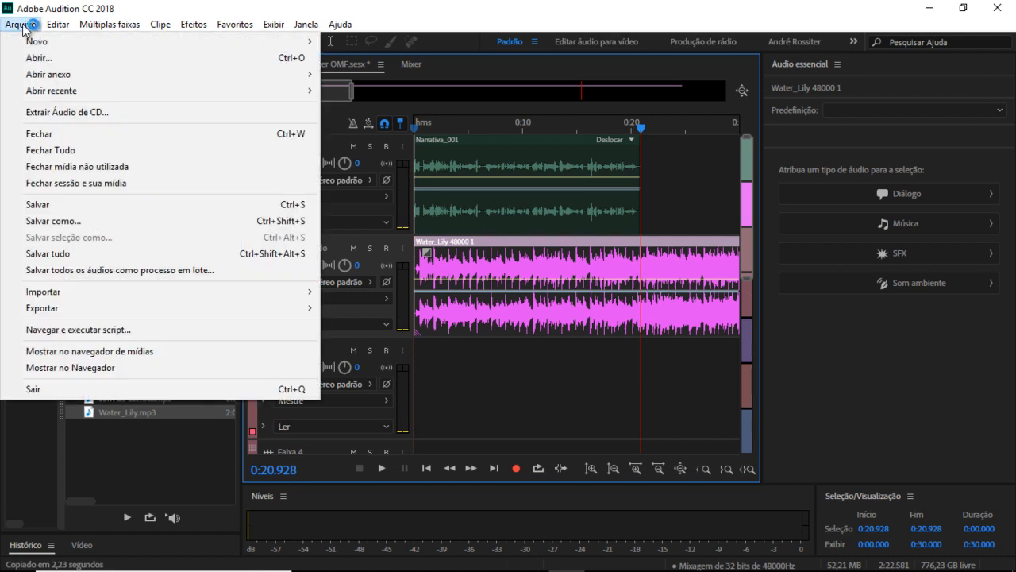
Step: Save the session as an Audition Session .sesx file, replacing the existing file
{"action": "left_click", "coordinate": [94, 221]}
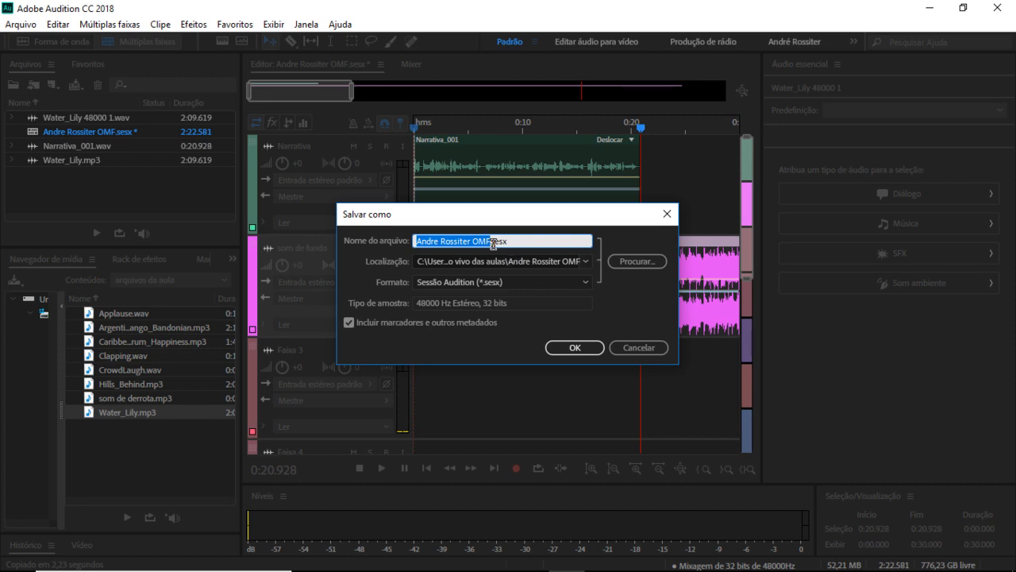
{"action": "left_click", "coordinate": [636, 261]}
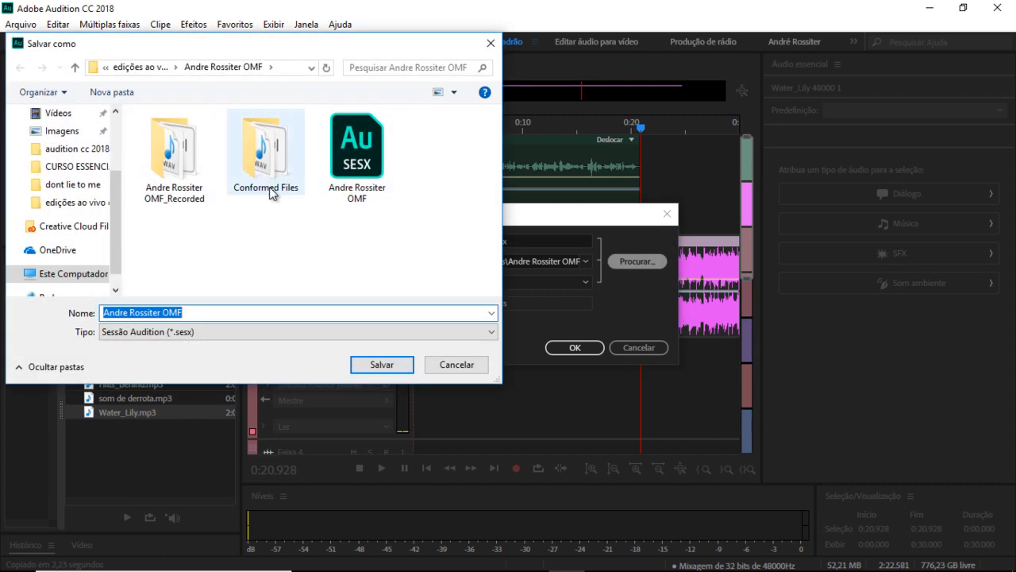
{"action": "left_click", "coordinate": [246, 331]}
{"action": "left_click", "coordinate": [246, 331]}
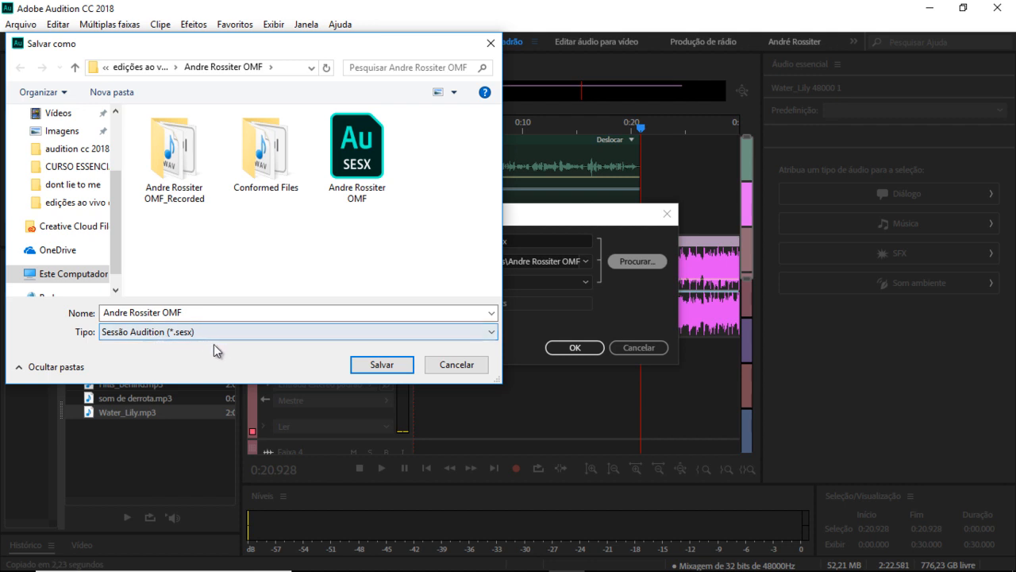
{"action": "left_click", "coordinate": [390, 365]}
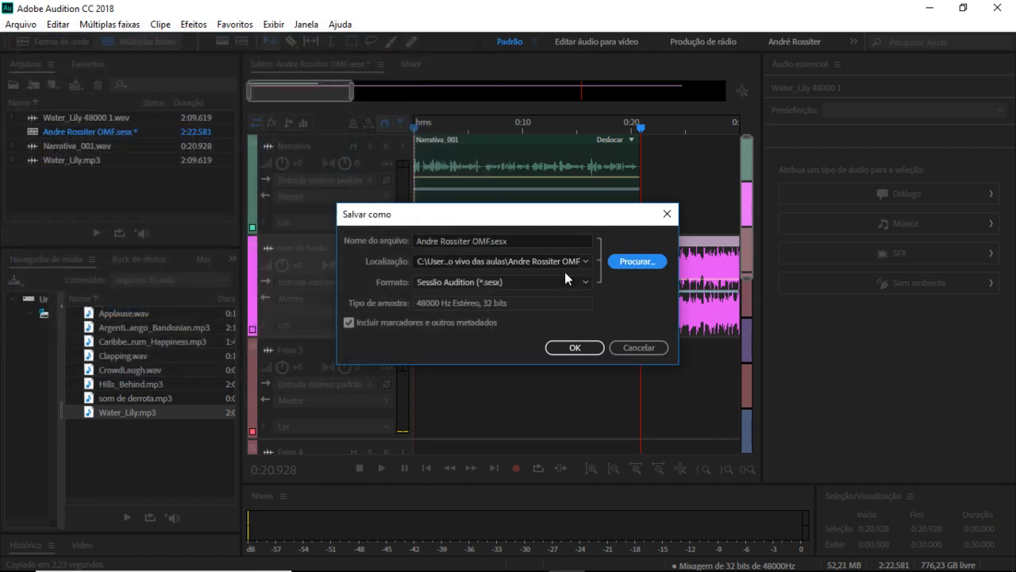
{"action": "left_click", "coordinate": [534, 280]}
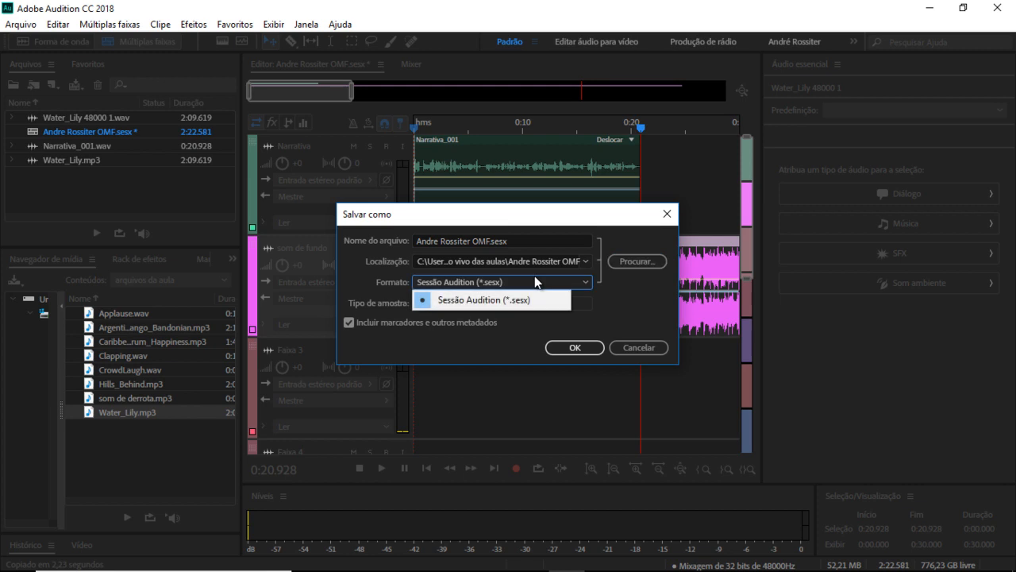
{"action": "left_click", "coordinate": [540, 282]}
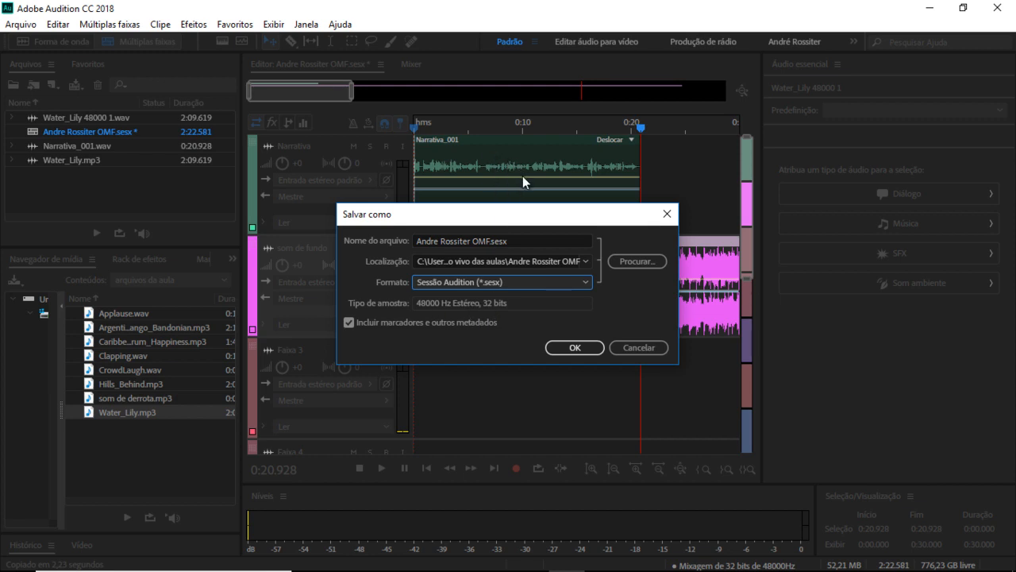
{"action": "left_click", "coordinate": [578, 347]}
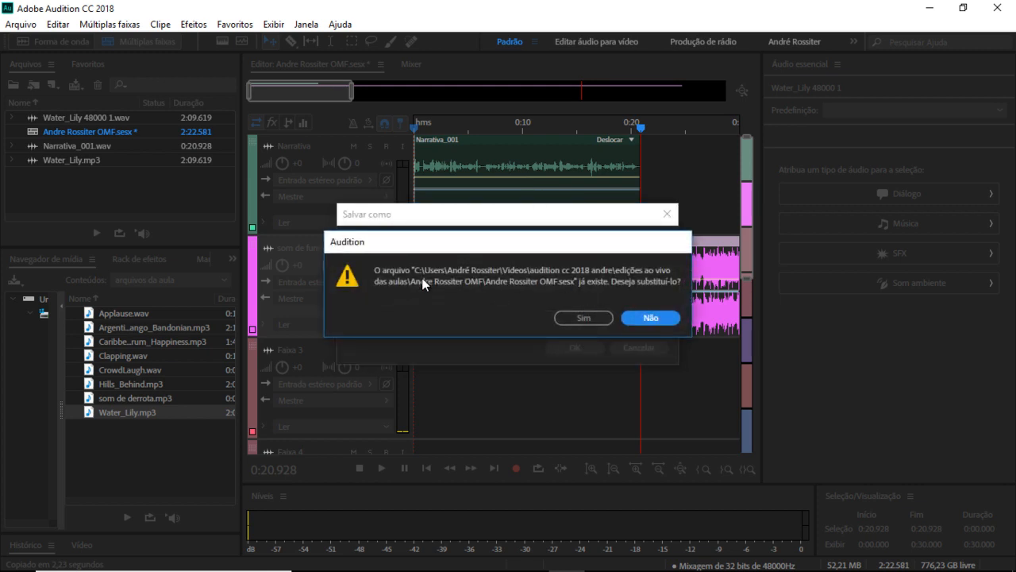
{"action": "left_click", "coordinate": [582, 317]}
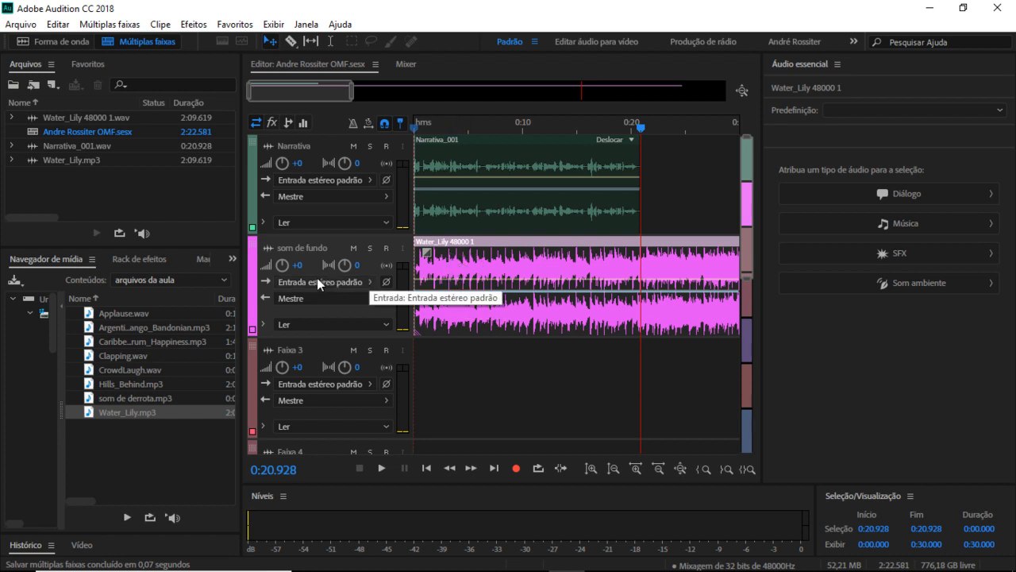
{"action": "left_click", "coordinate": [28, 17]}
{"action": "mouse_move", "coordinate": [80, 309]}
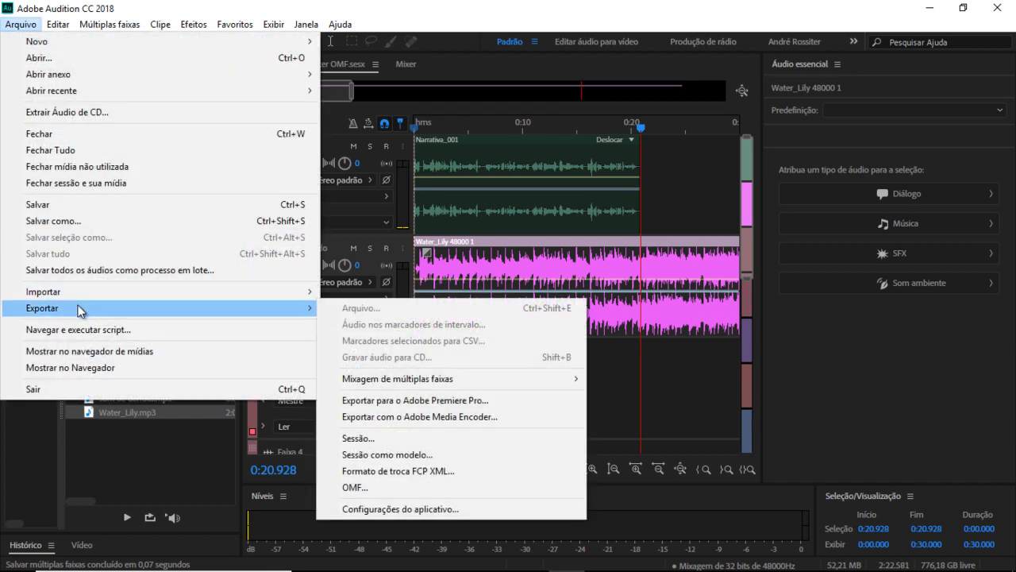
{"action": "left_click", "coordinate": [399, 441]}
{"action": "left_click", "coordinate": [543, 260]}
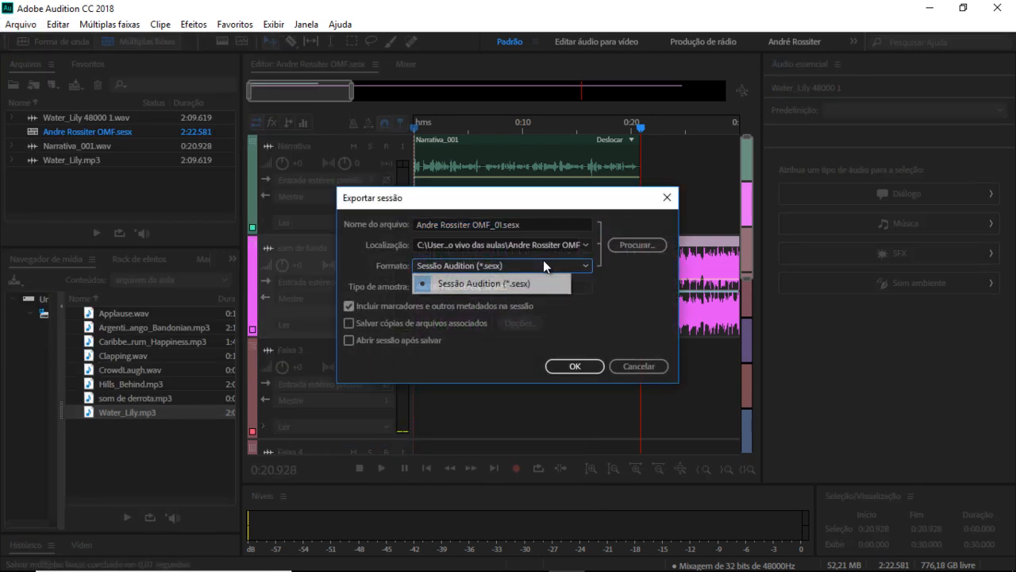
{"action": "left_click", "coordinate": [544, 260]}
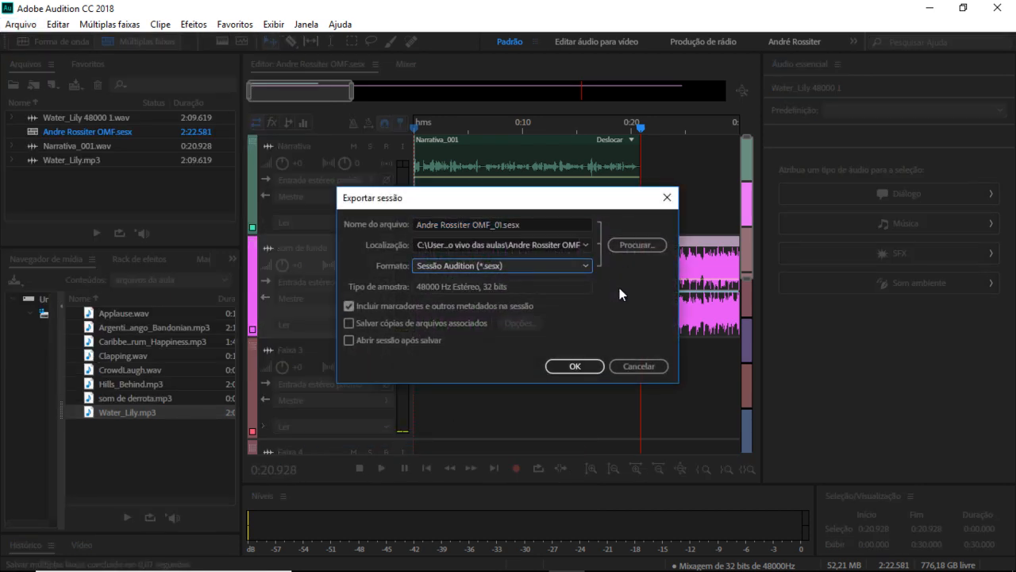
{"action": "left_click", "coordinate": [645, 366]}
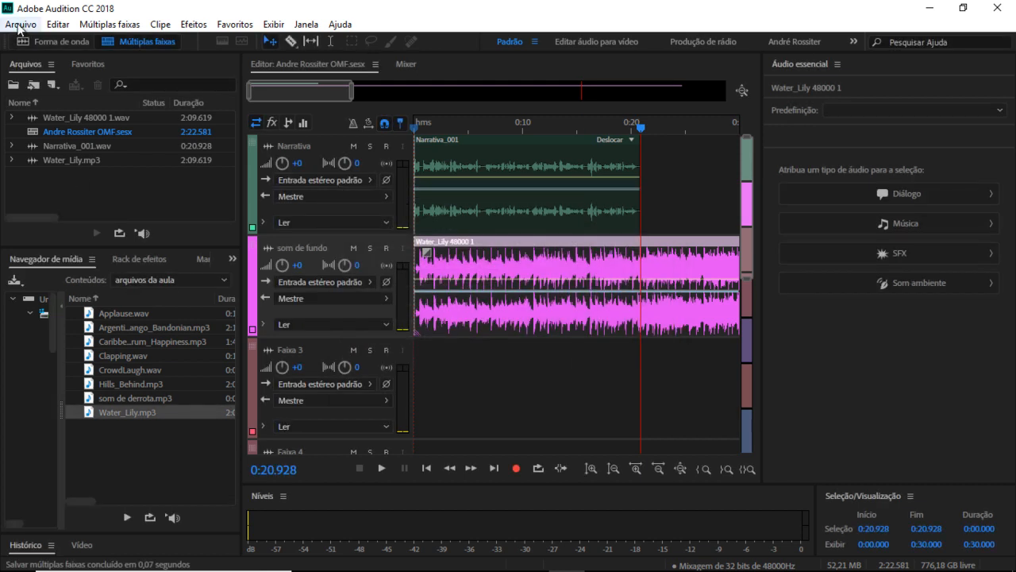
{"action": "left_click", "coordinate": [19, 26]}
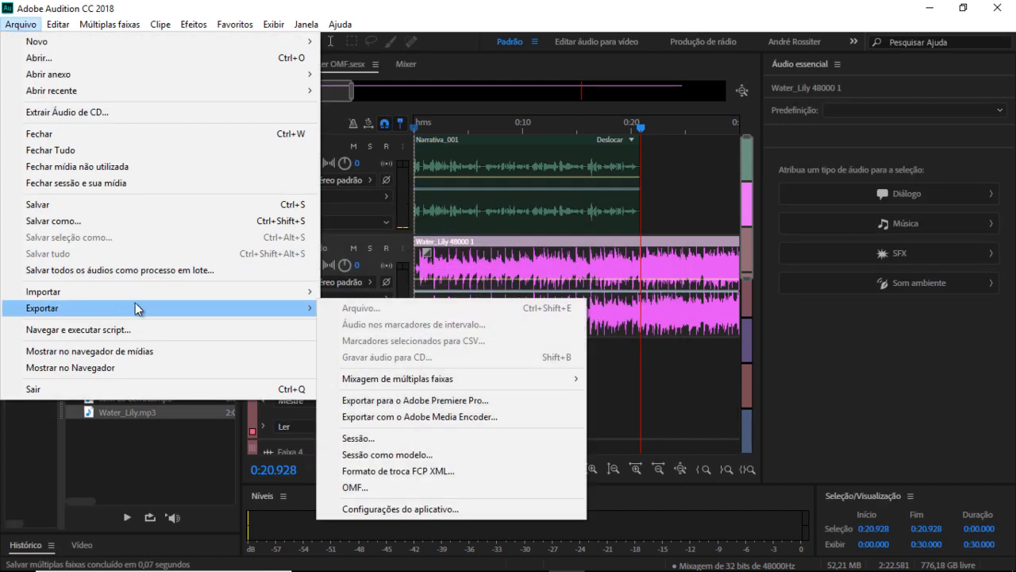
{"action": "left_click", "coordinate": [412, 455]}
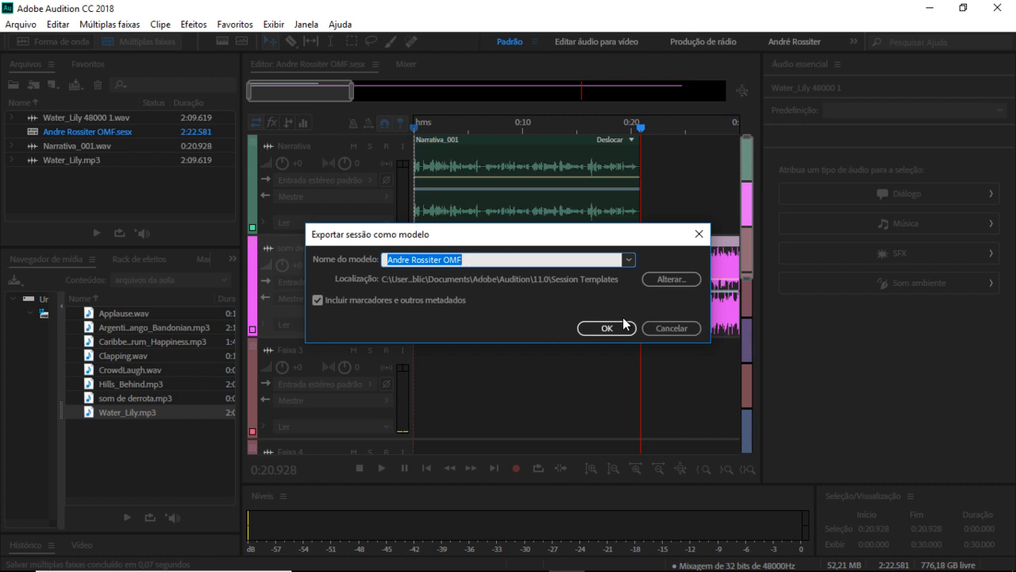
{"action": "left_click", "coordinate": [671, 327]}
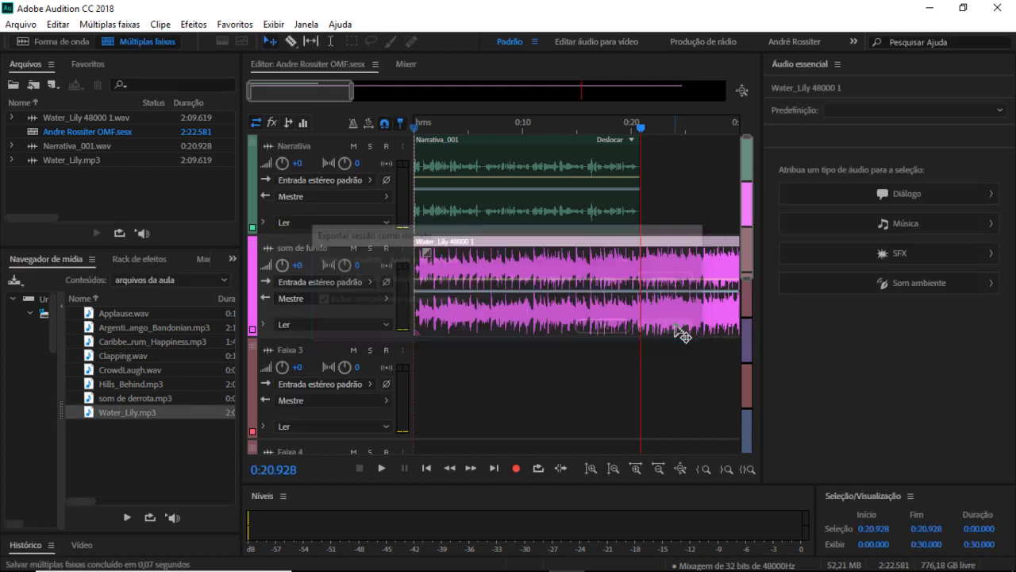
Step: Start a whole-session multitrack mixdown export from the File menu
{"action": "left_click", "coordinate": [17, 24]}
{"action": "mouse_move", "coordinate": [124, 309]}
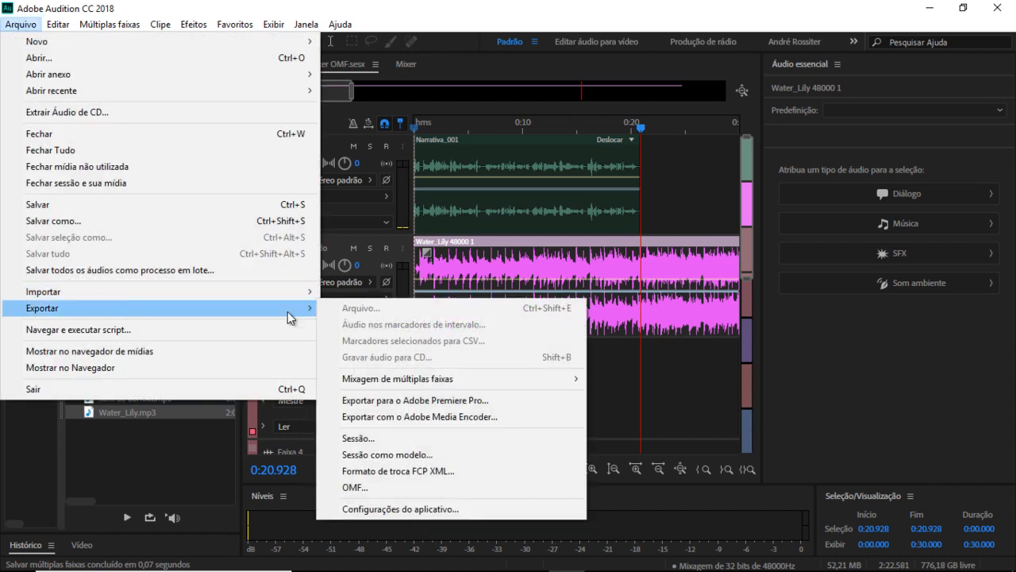
{"action": "mouse_move", "coordinate": [419, 381]}
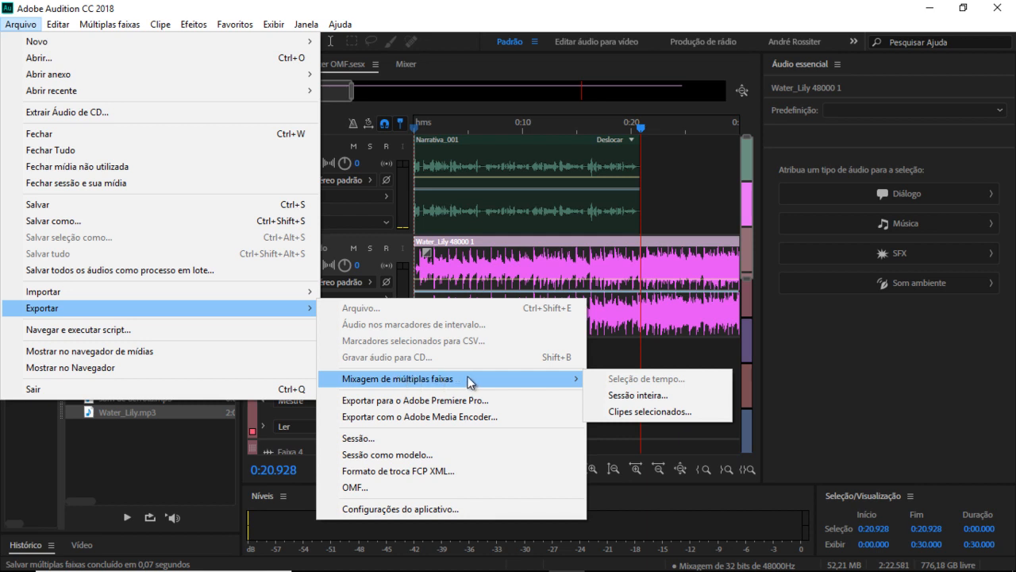
{"action": "left_click", "coordinate": [639, 395]}
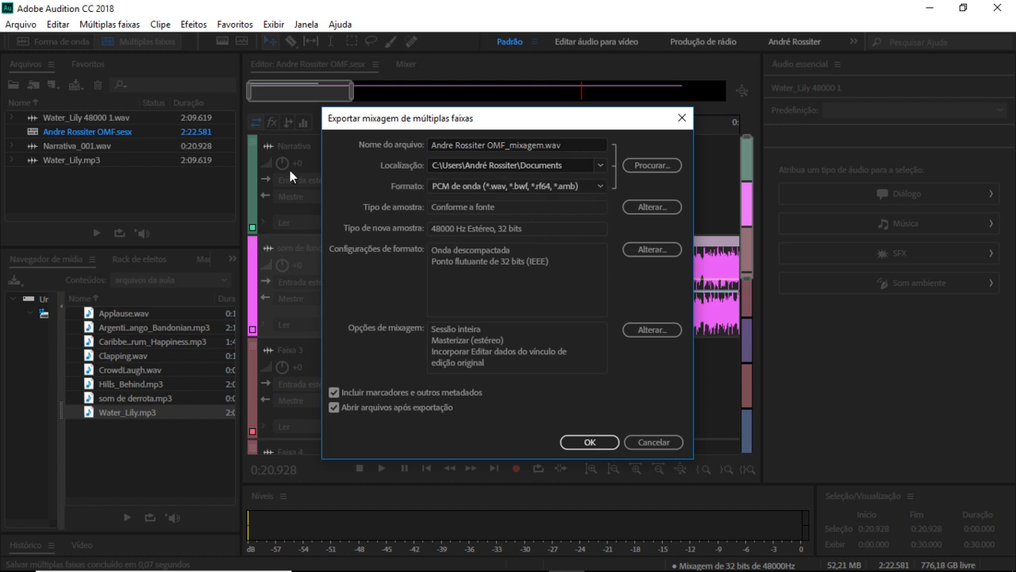
Step: Save the mixdown in the edições ao vivo das aulas folder as 'aula do som ao vivo em arquivo unico'
{"action": "left_click", "coordinate": [652, 165]}
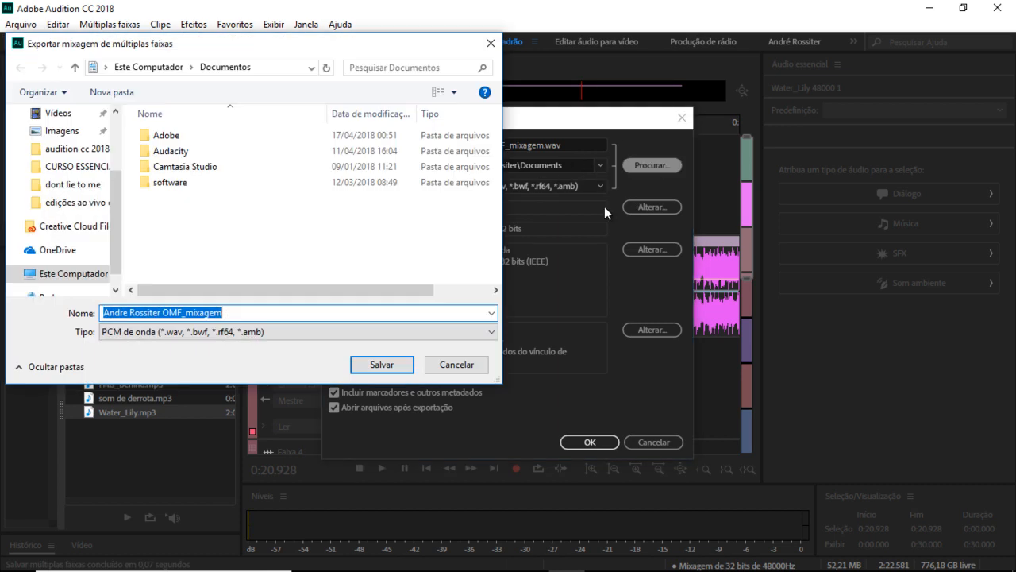
{"action": "left_click", "coordinate": [62, 112]}
{"action": "double_click", "coordinate": [457, 252]}
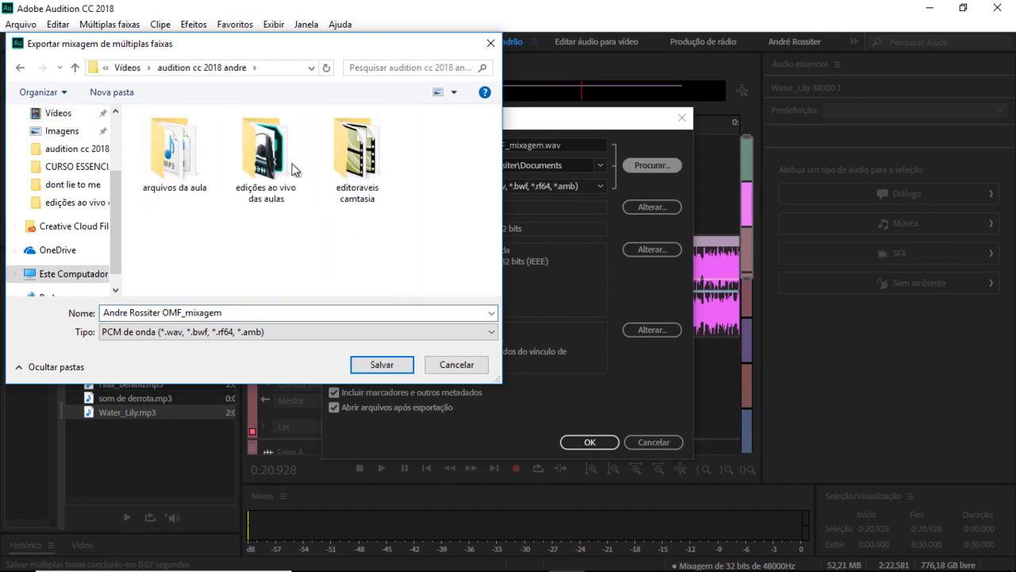
{"action": "double_click", "coordinate": [253, 161]}
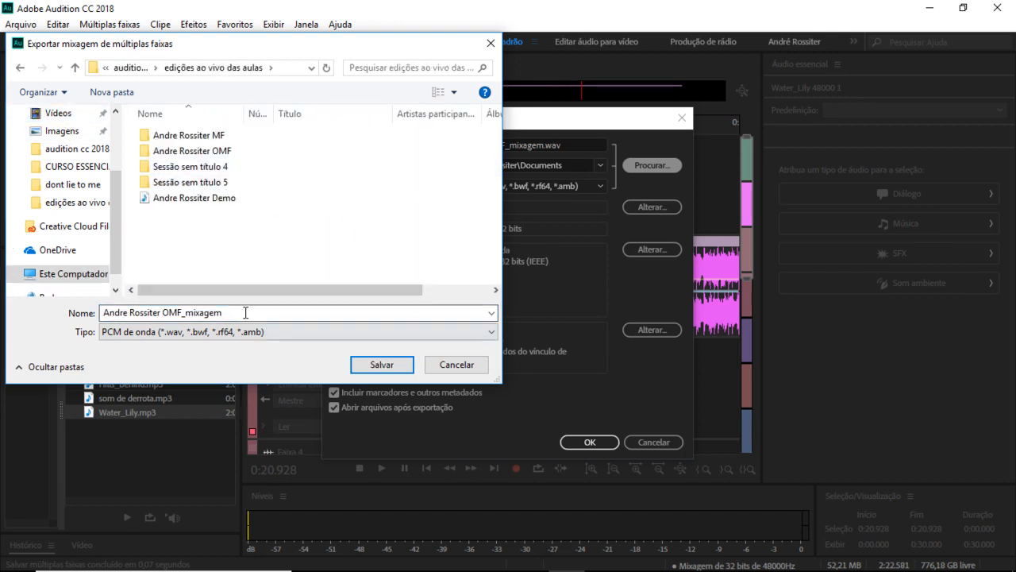
{"action": "left_click", "coordinate": [235, 311]}
{"action": "type", "text": "au"}
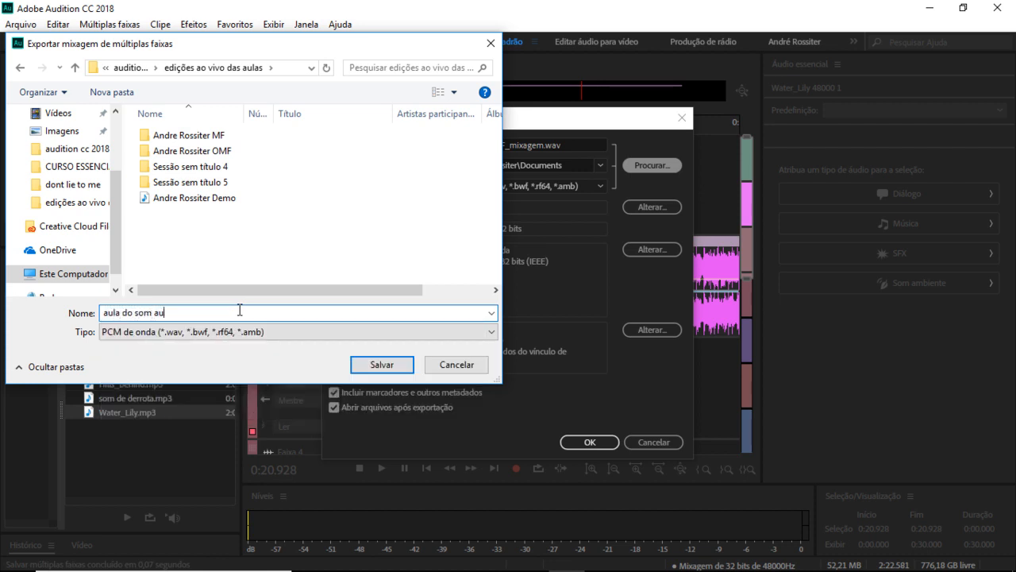
{"action": "key", "text": "BackSpace"}
{"action": "type", "text": "o vivo em arquivo unico"}
{"action": "left_click", "coordinate": [377, 365]}
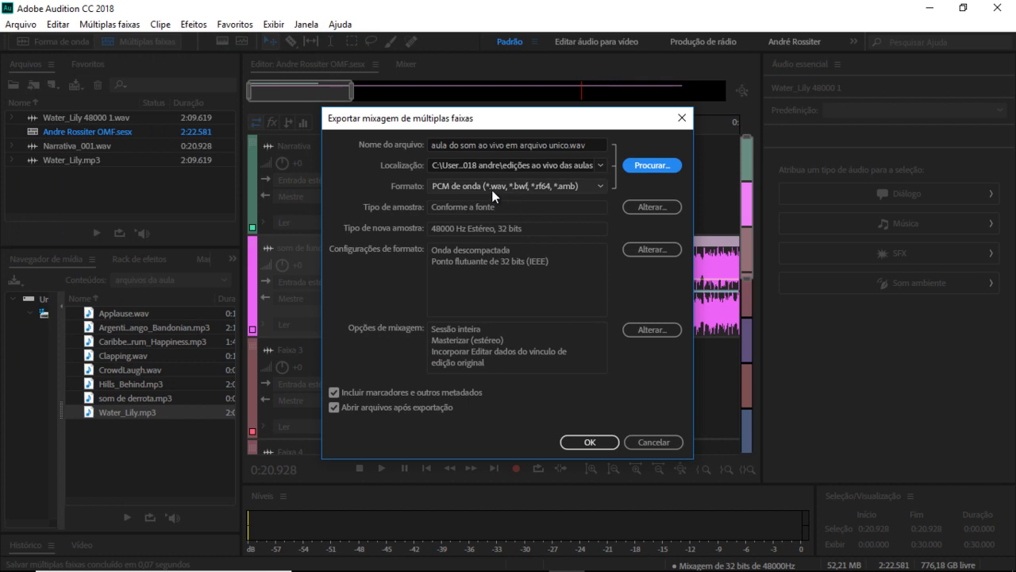
Step: Set the export format to MP3 and run the export
{"action": "left_click", "coordinate": [593, 191]}
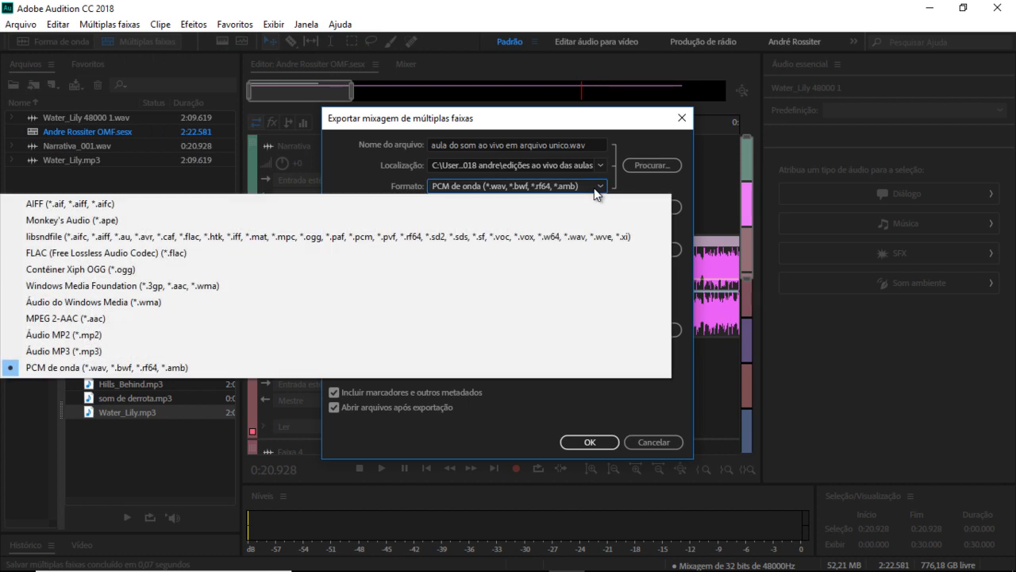
{"action": "left_click", "coordinate": [127, 350]}
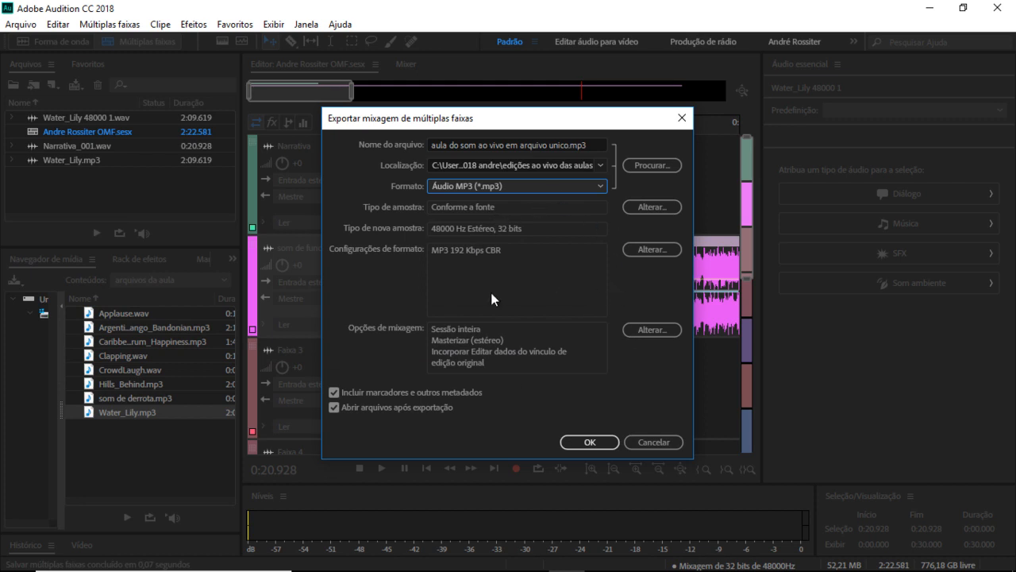
{"action": "left_click", "coordinate": [587, 442]}
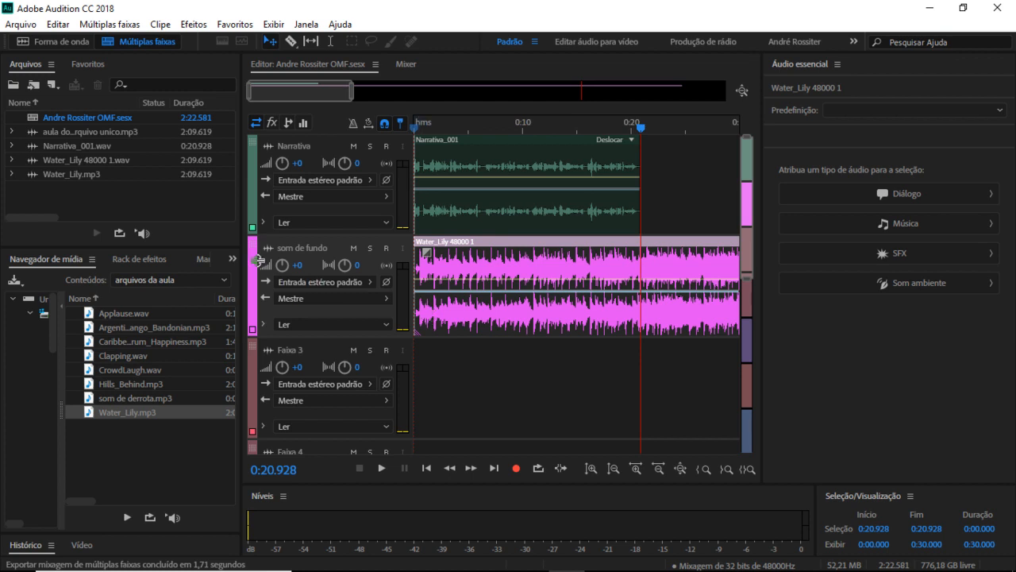
{"action": "left_click", "coordinate": [23, 20]}
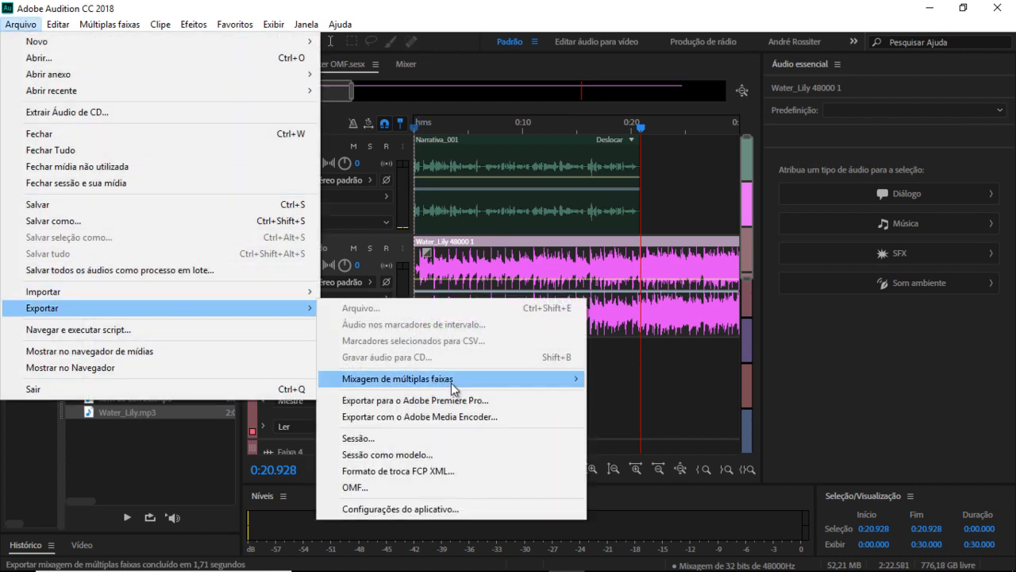
{"action": "mouse_move", "coordinate": [451, 384]}
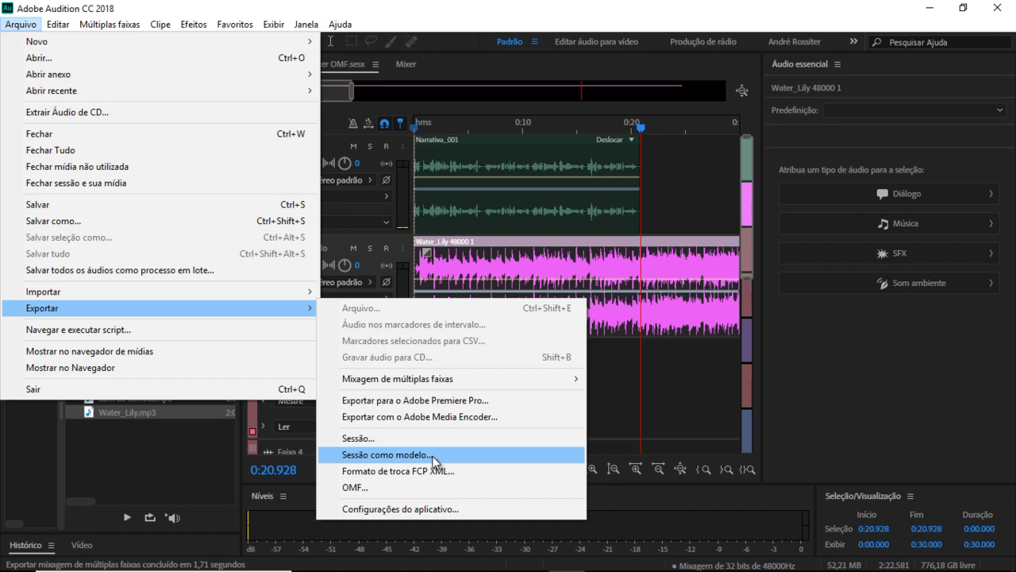
{"action": "left_click", "coordinate": [435, 505]}
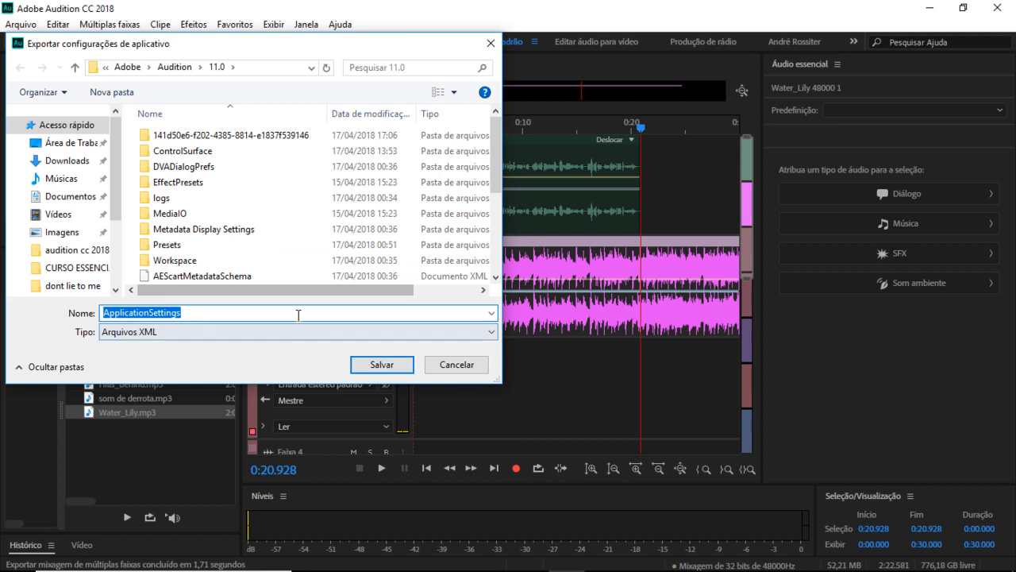
{"action": "left_click", "coordinate": [457, 365]}
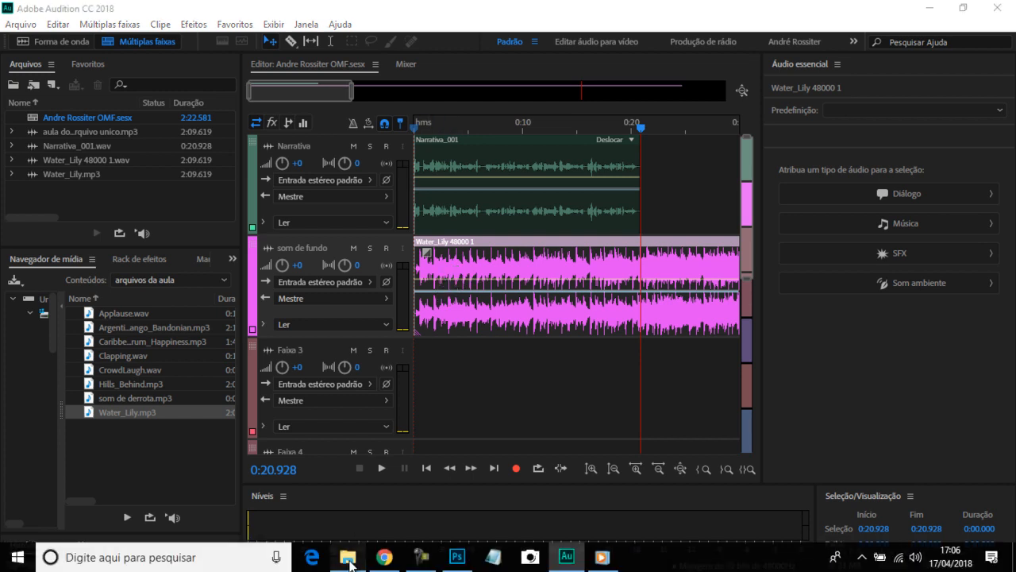
{"action": "left_click", "coordinate": [348, 564]}
{"action": "double_click", "coordinate": [249, 133]}
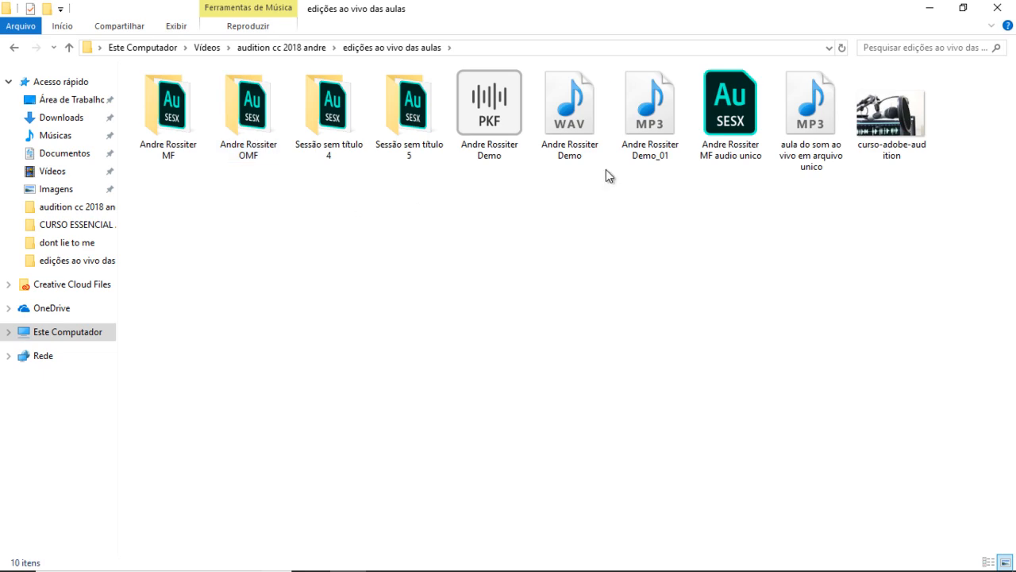
{"action": "left_click", "coordinate": [812, 113]}
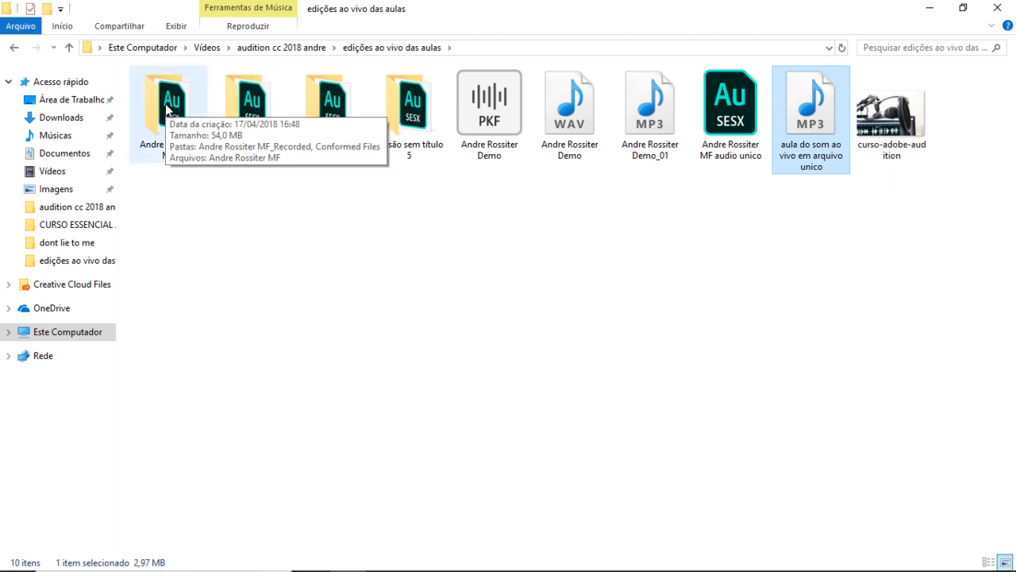
{"action": "double_click", "coordinate": [167, 109]}
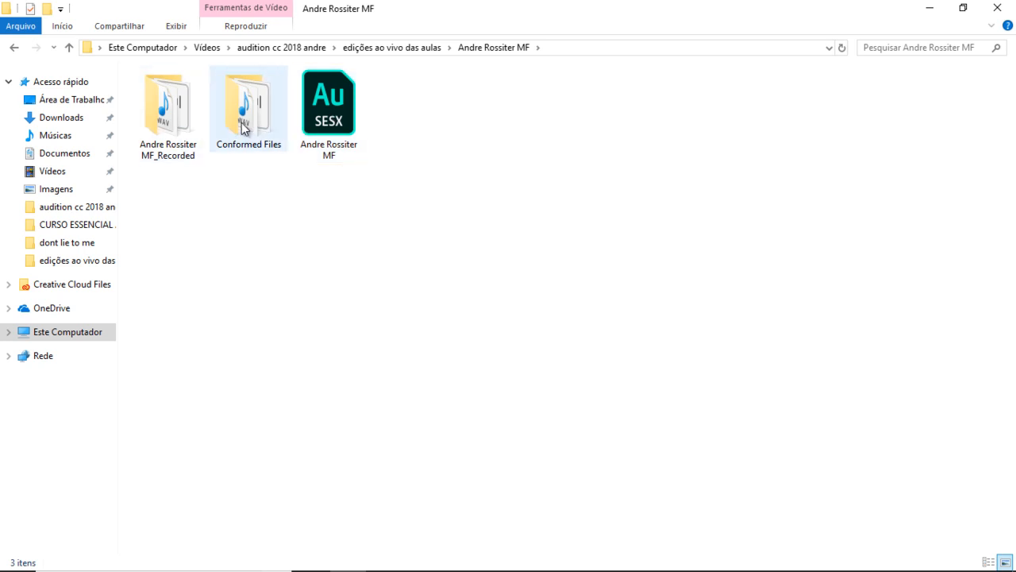
{"action": "double_click", "coordinate": [163, 126]}
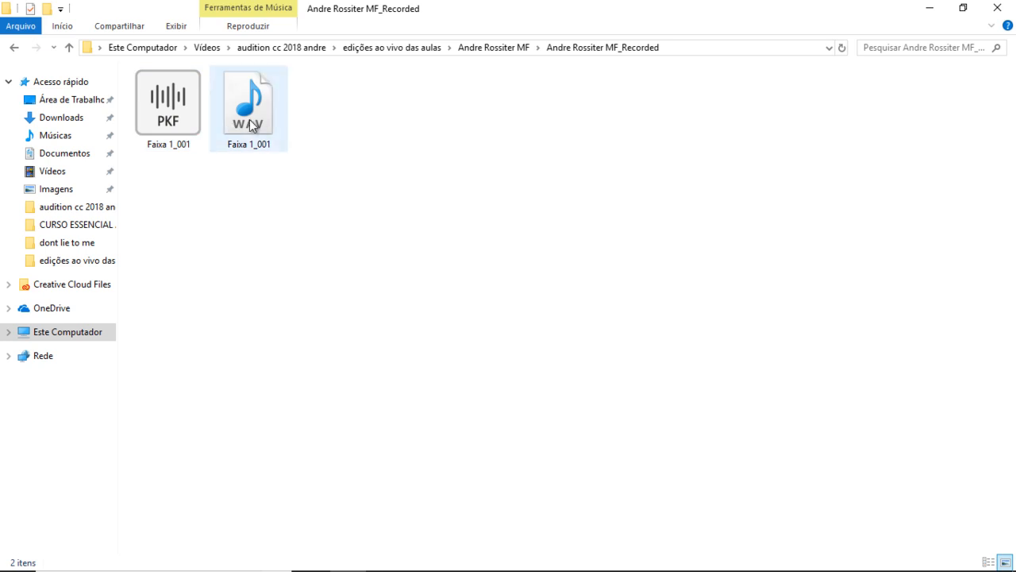
{"action": "left_click", "coordinate": [496, 52]}
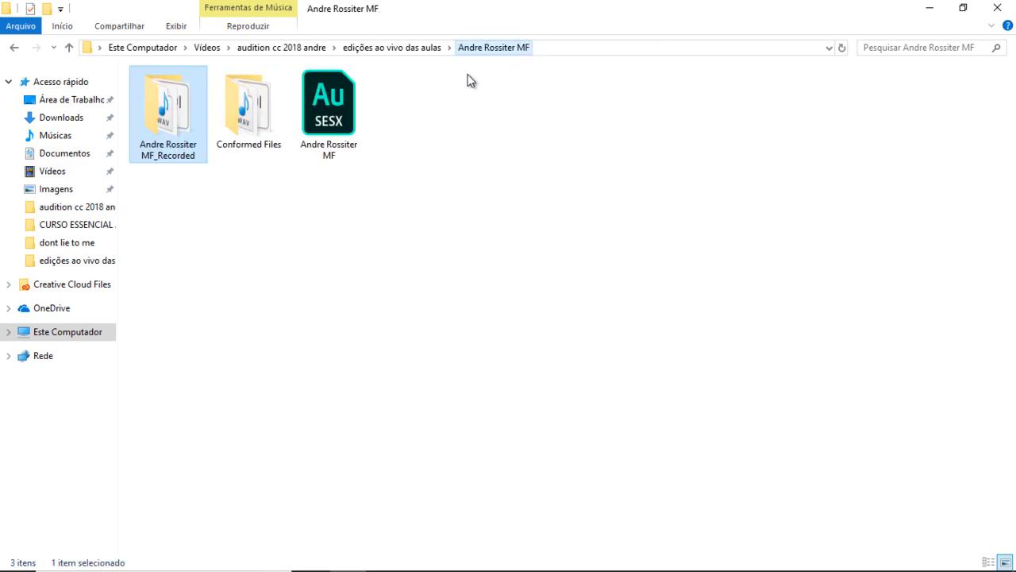
{"action": "double_click", "coordinate": [257, 126]}
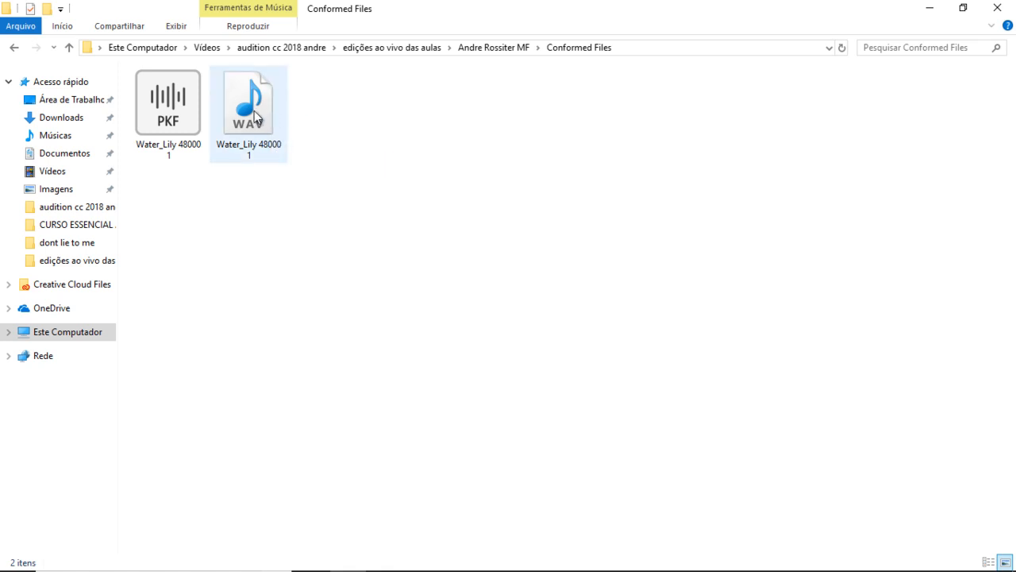
{"action": "mouse_move", "coordinate": [255, 176]}
{"action": "left_click", "coordinate": [477, 47]}
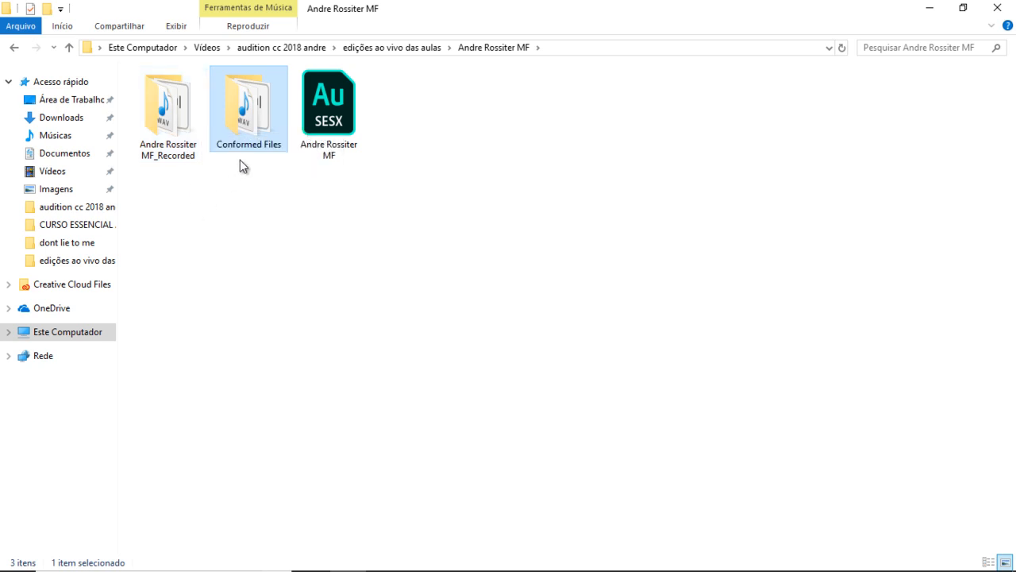
{"action": "left_click", "coordinate": [387, 49]}
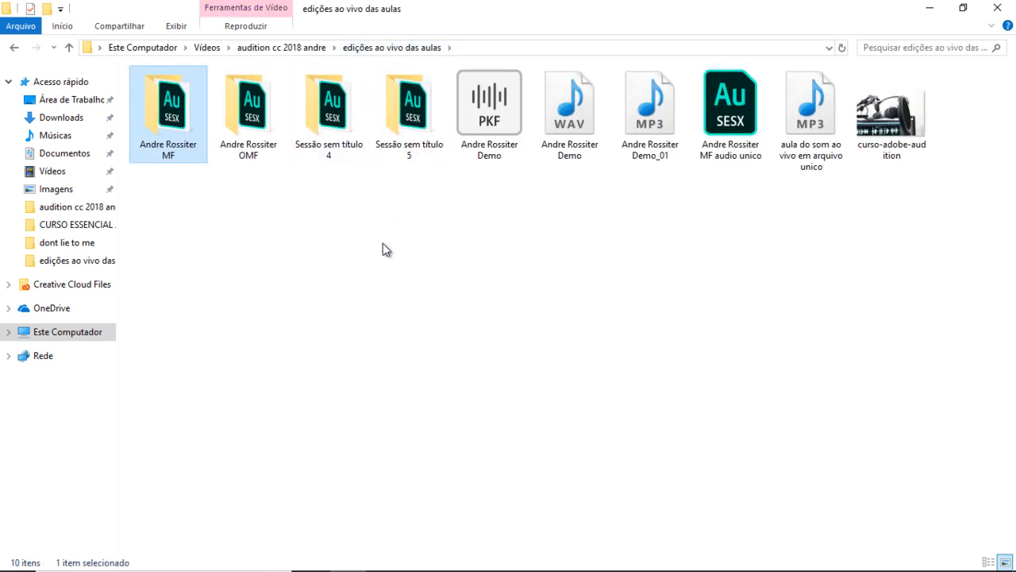
{"action": "left_click", "coordinate": [566, 557]}
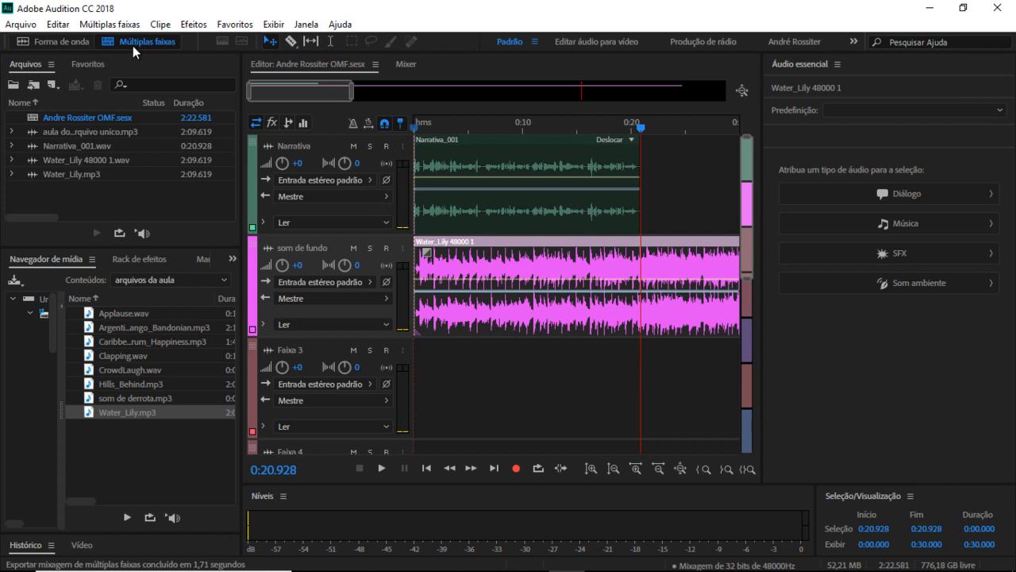
Step: Look through the Export > Multitrack Mixdown options, then select the Narrativa_001 clip
{"action": "left_click", "coordinate": [21, 25]}
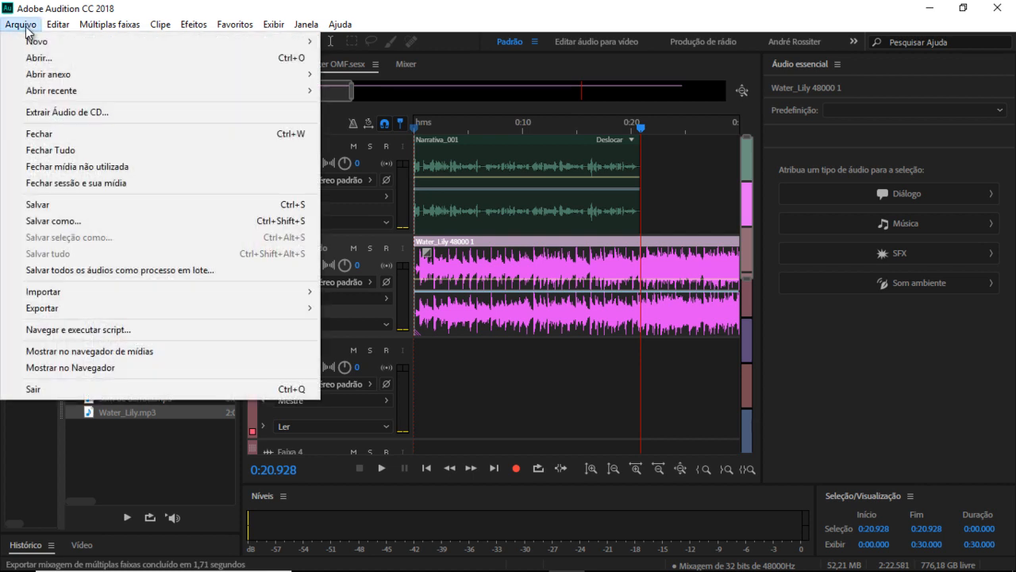
{"action": "mouse_move", "coordinate": [102, 311]}
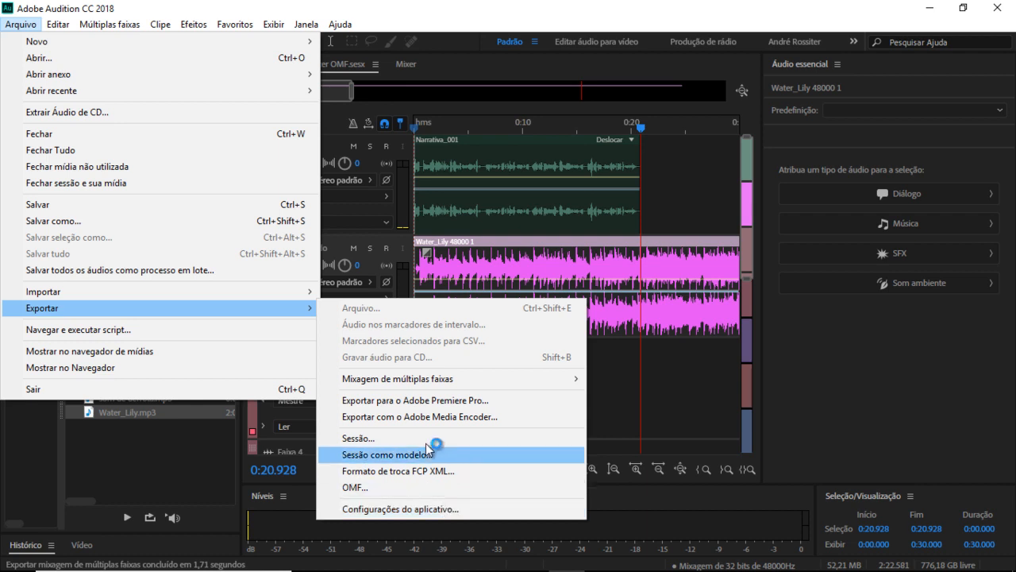
{"action": "mouse_move", "coordinate": [432, 381]}
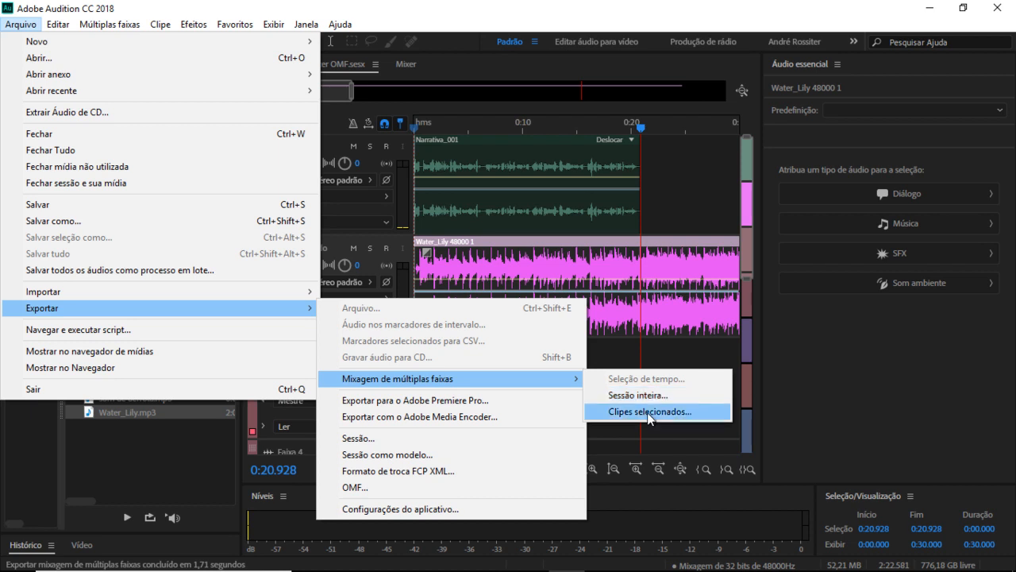
{"action": "left_click", "coordinate": [484, 231]}
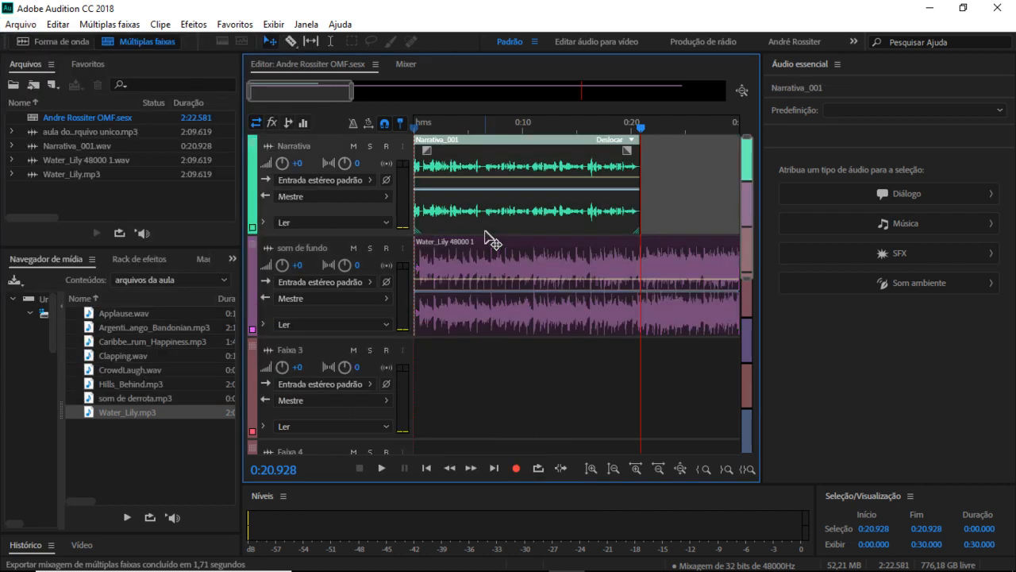